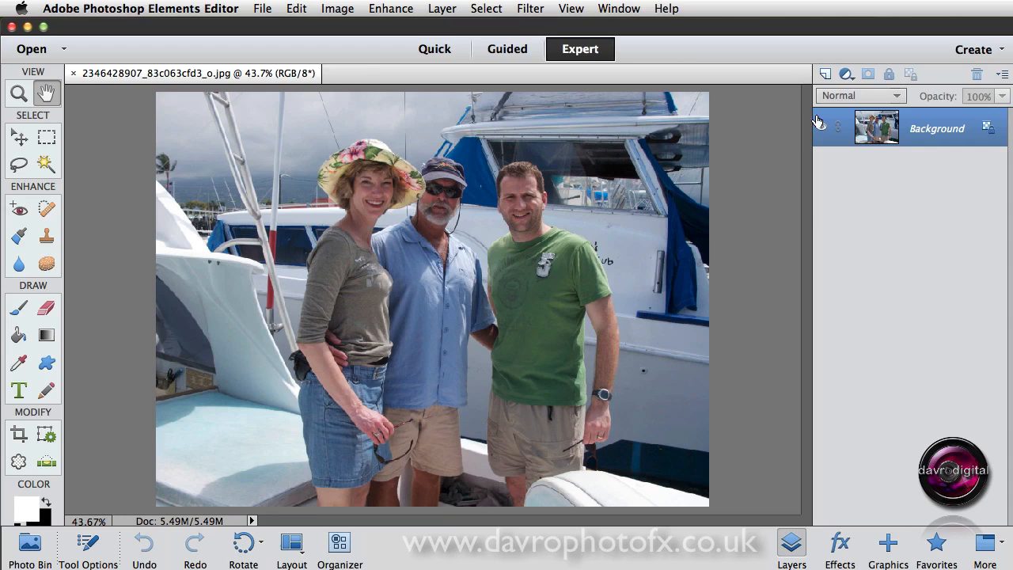
# - Add a new layer and make a square marquee selection around the head and shoulders of the woman in the hat
pyautogui.click(824, 75)
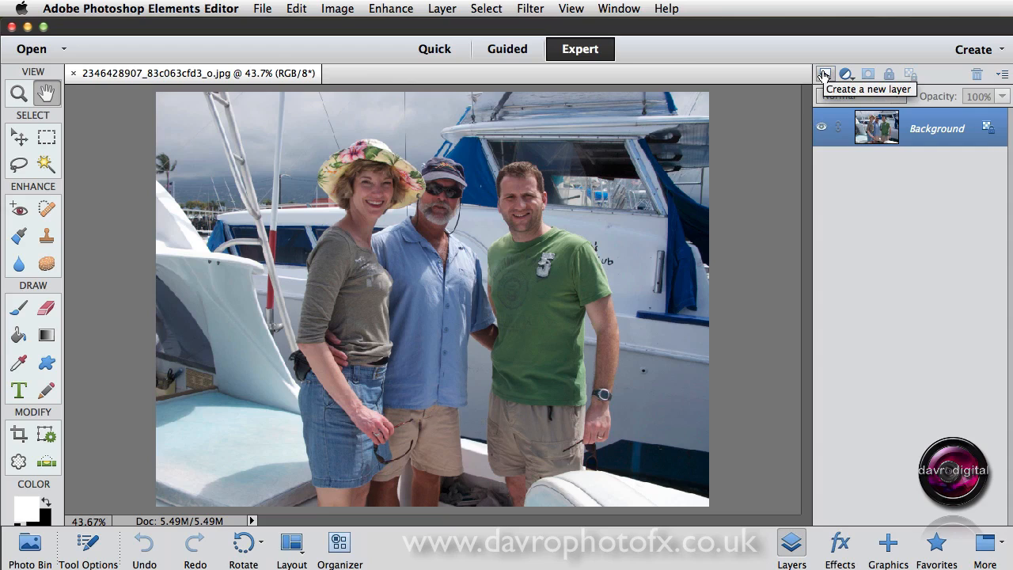
pyautogui.click(824, 75)
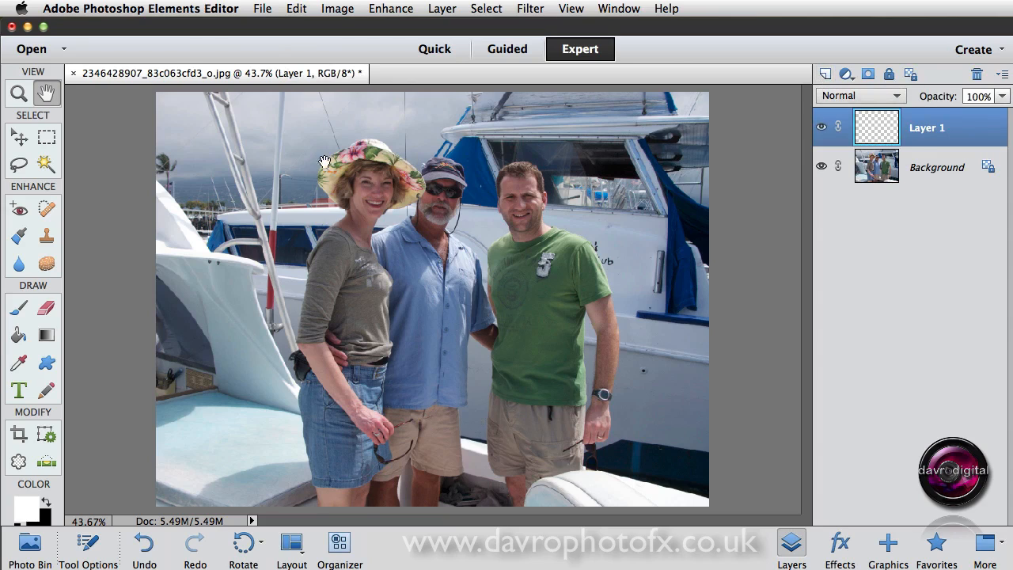
pyautogui.click(48, 139)
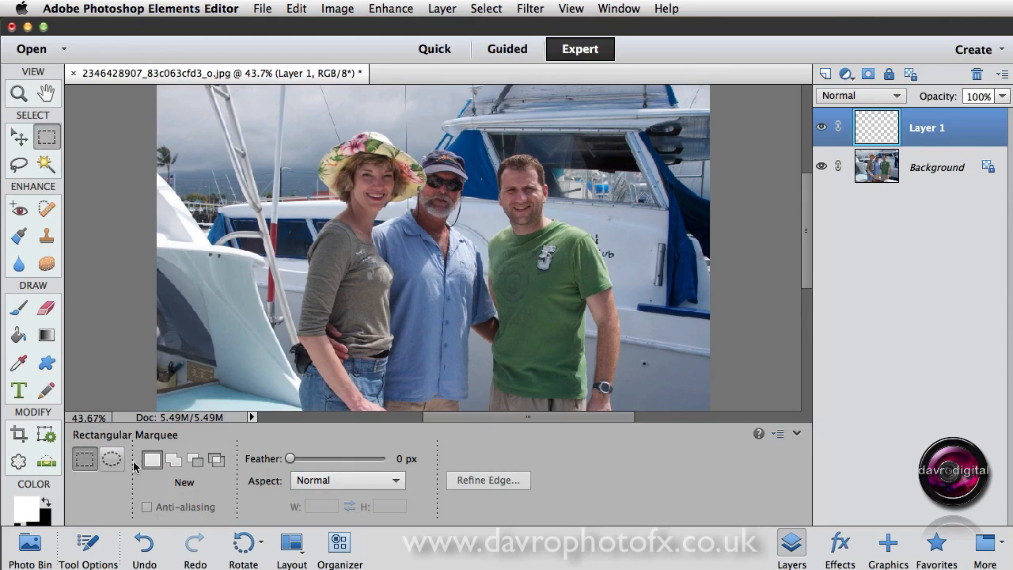
pyautogui.click(88, 542)
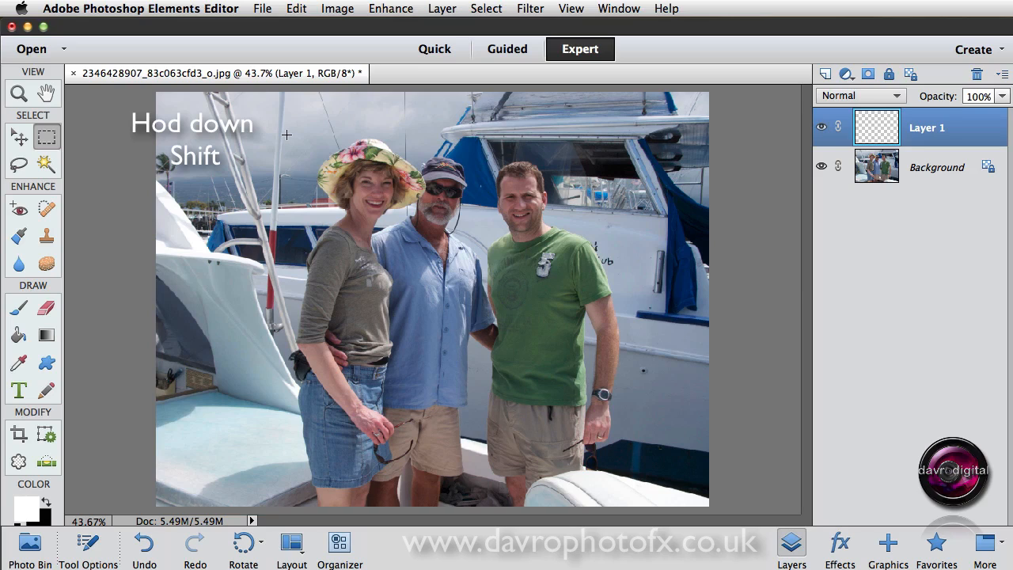
pyautogui.moveTo(287, 134); pyautogui.dragTo(452, 281)
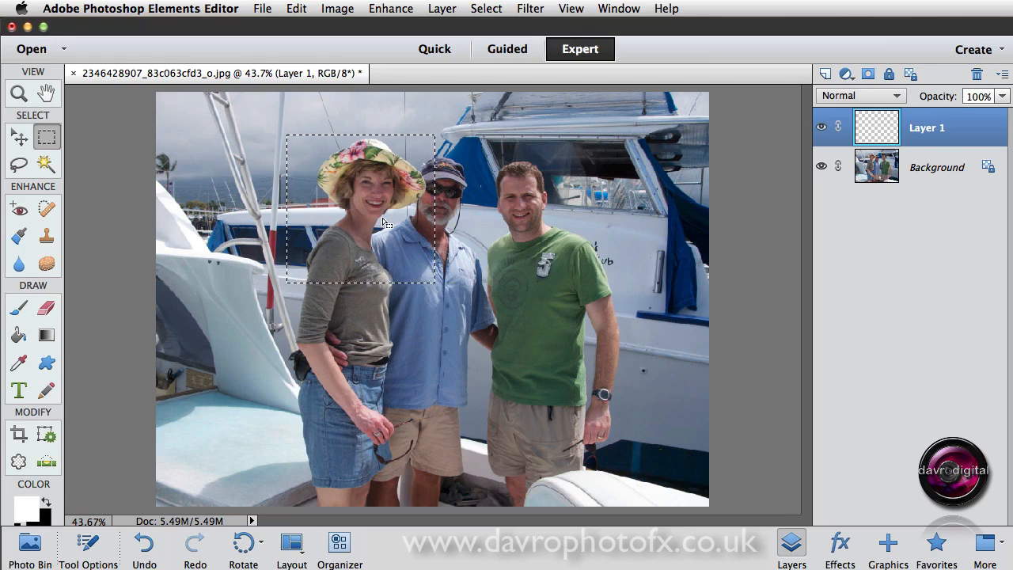
pyautogui.moveTo(364, 214)
pyautogui.mouseDown()
pyautogui.moveTo(362, 201)
pyautogui.moveTo(349, 206)
pyautogui.mouseUp()
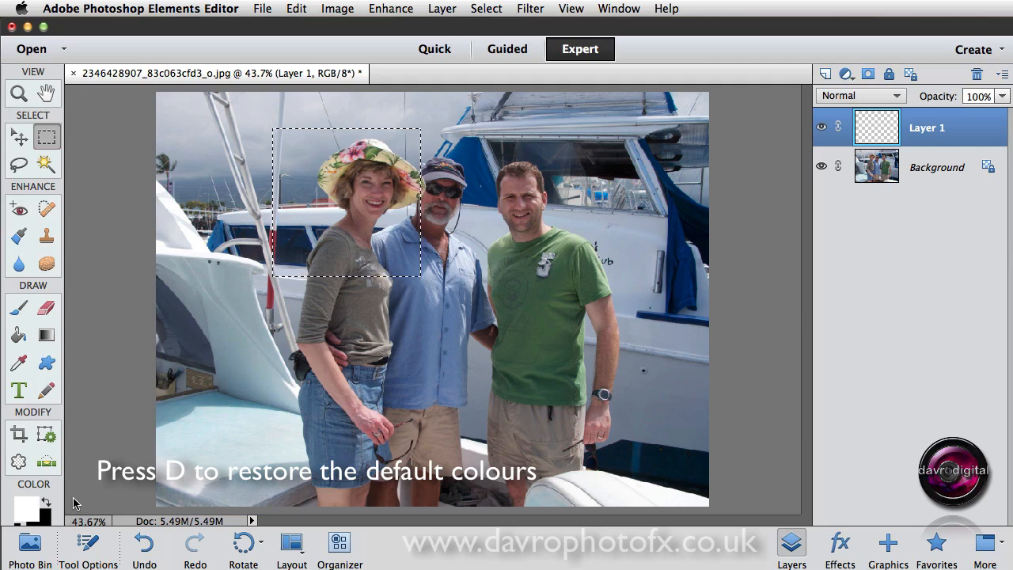
# - Restore the default colours and fill the square selection with black on Layer 1 using the Paint Bucket
pyautogui.press('d')
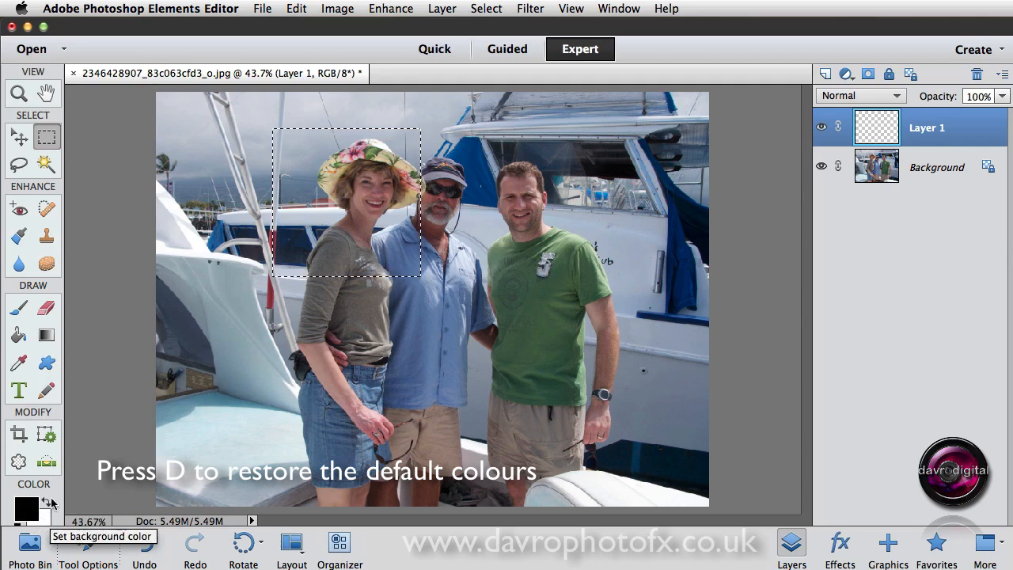
pyautogui.click(19, 336)
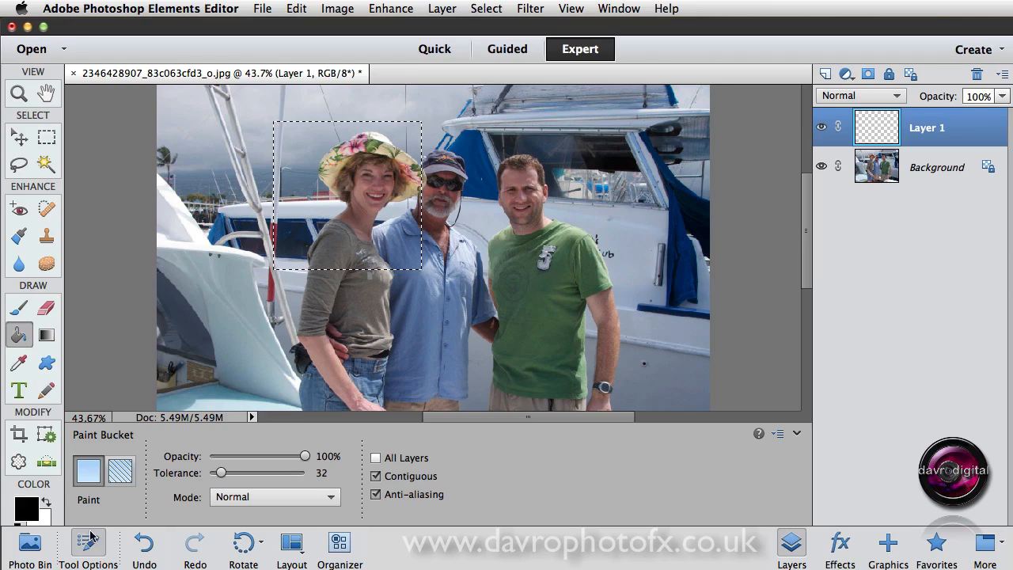
pyautogui.click(89, 543)
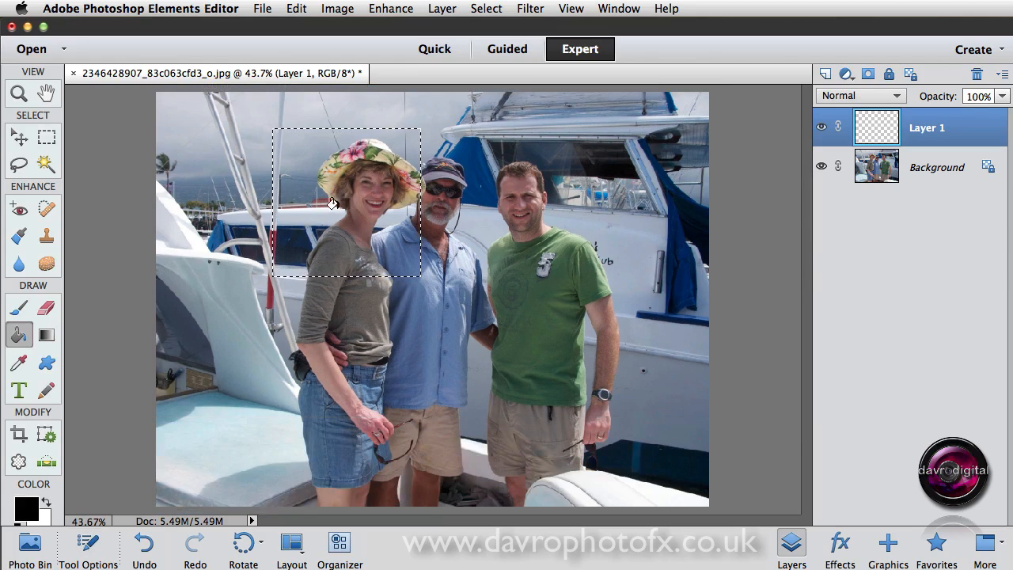
pyautogui.click(296, 229)
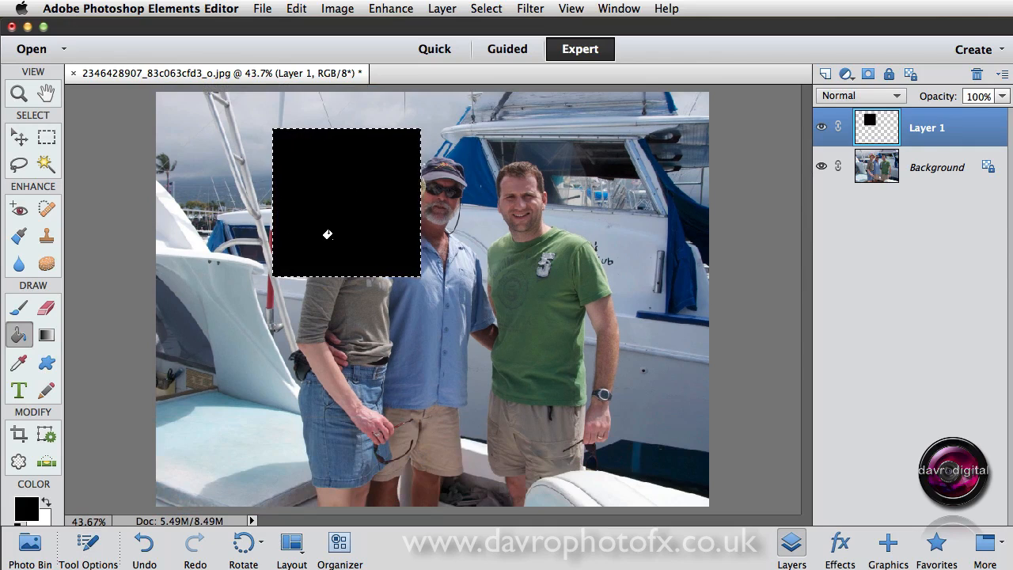
# - Transform the selection so it extends evenly beyond the black square, with a deeper margin along its lower edge
pyautogui.click(485, 9)
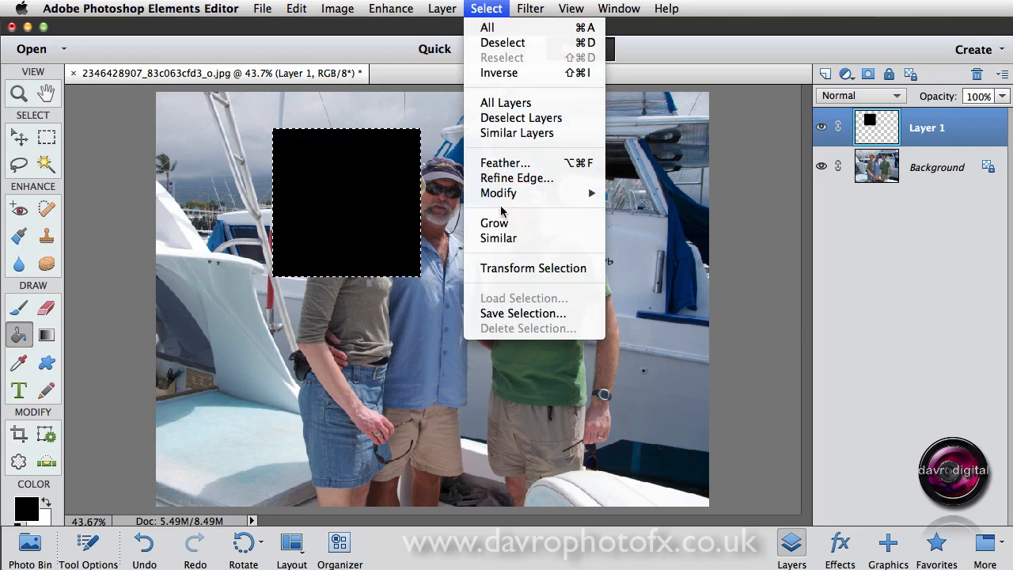
pyautogui.click(508, 269)
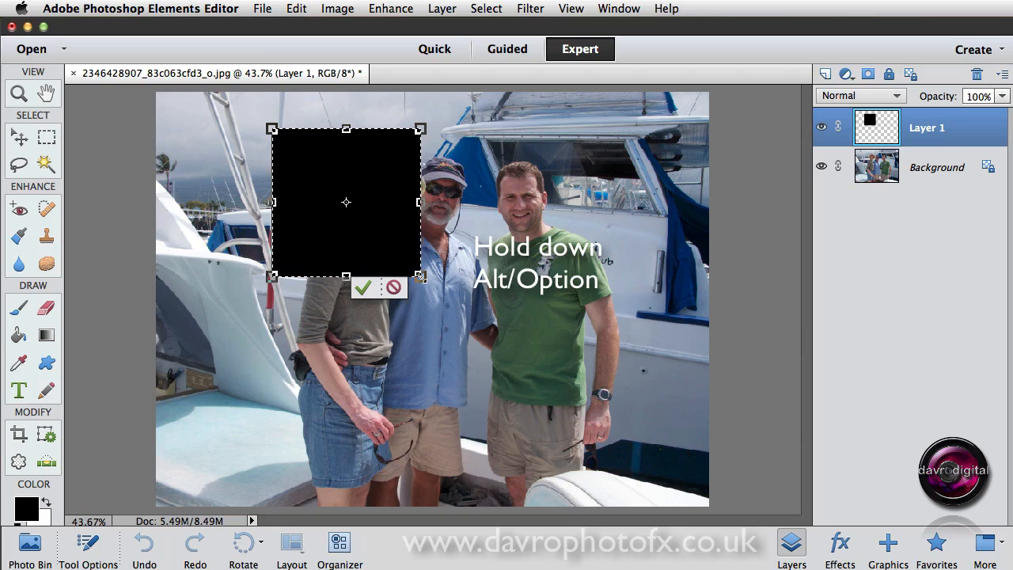
pyautogui.moveTo(422, 278); pyautogui.dragTo(433, 293)
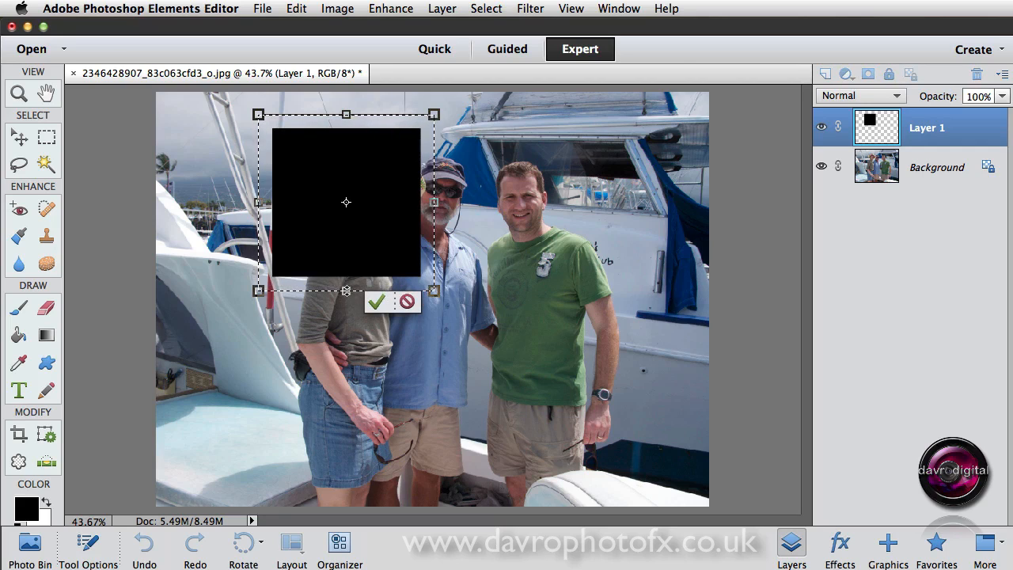
pyautogui.moveTo(346, 290); pyautogui.dragTo(346, 310)
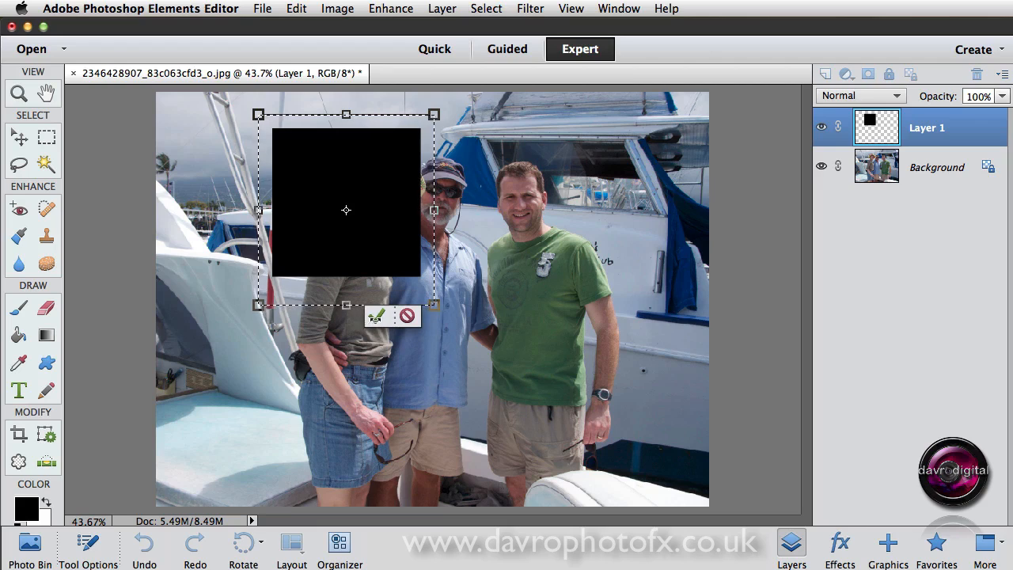
pyautogui.click(376, 317)
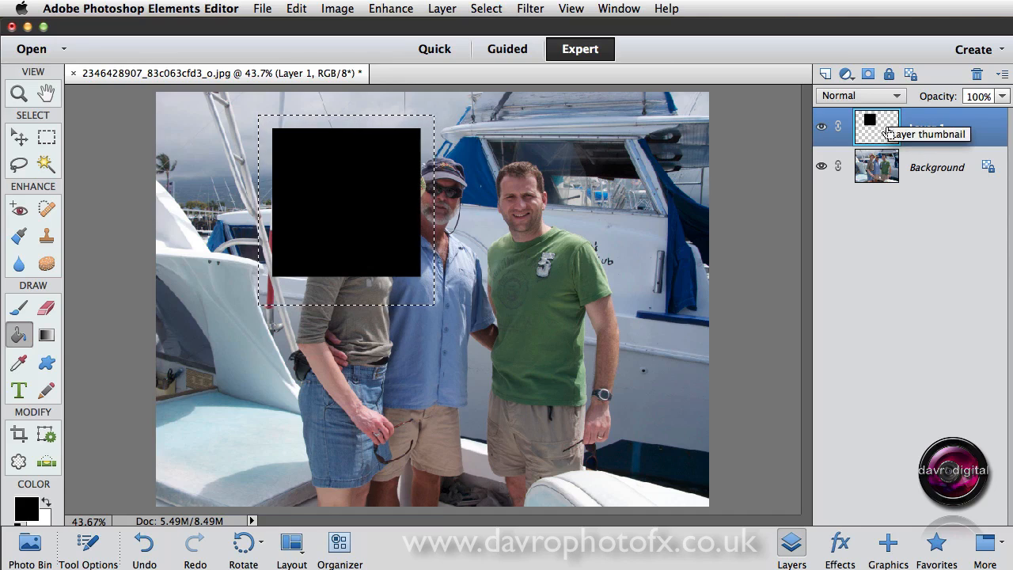
# - Create a new layer beneath Layer 1 and fill the enlarged selection with white, keeping the black square shown
pyautogui.keyDown('ctrl'); pyautogui.click(825, 75); pyautogui.keyUp('ctrl')
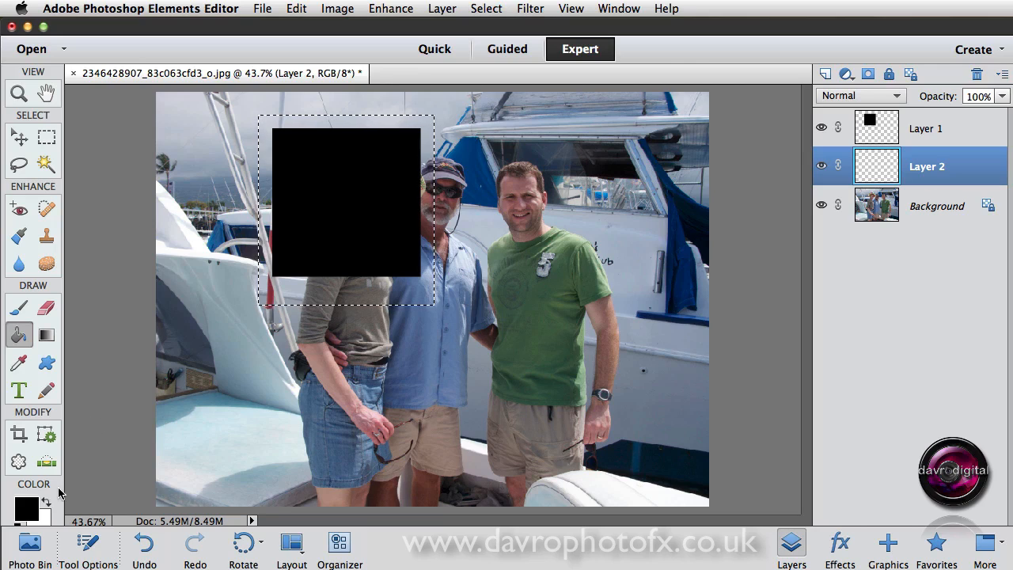
pyautogui.press('x')
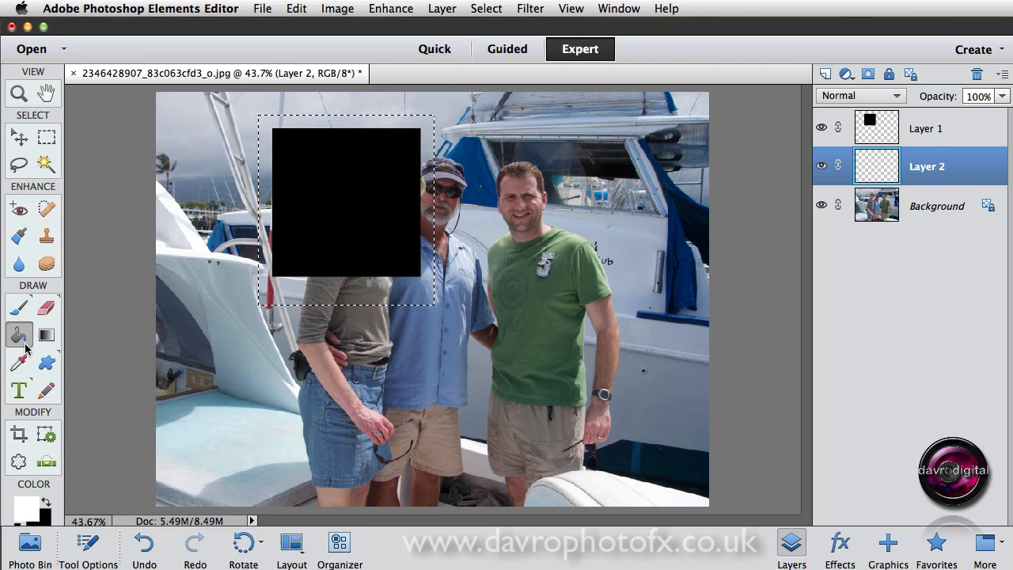
pyautogui.click(272, 290)
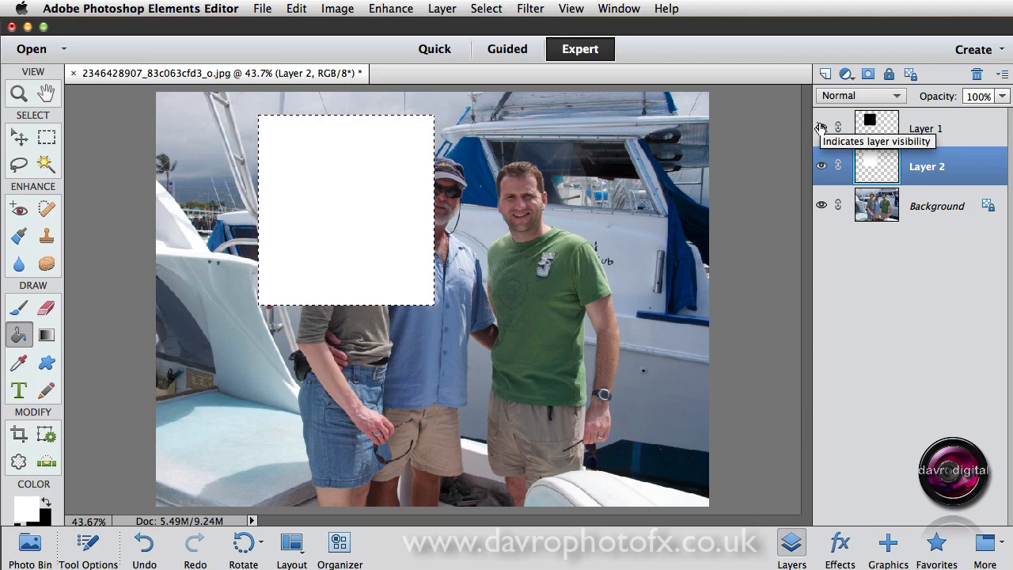
pyautogui.click(820, 128)
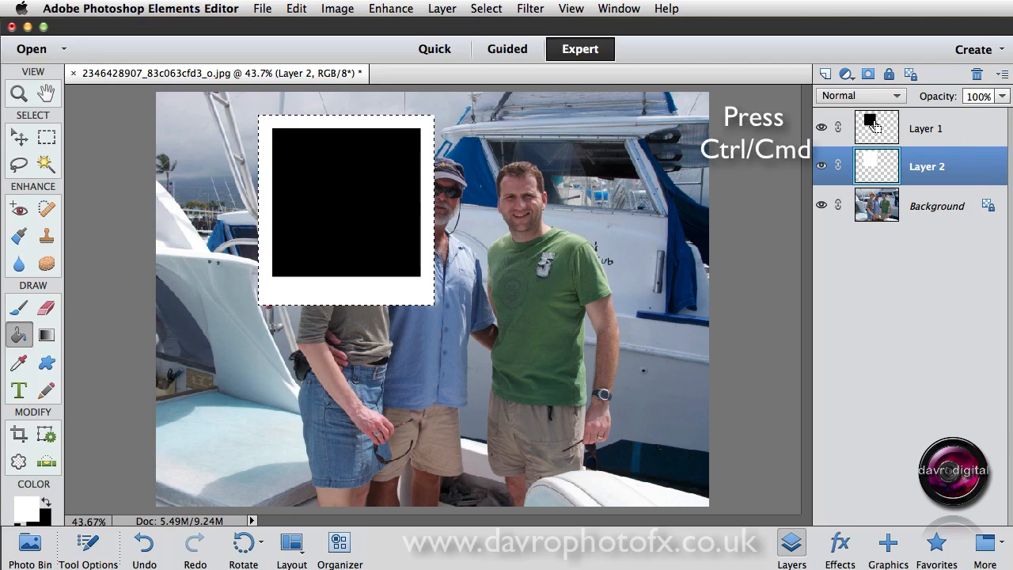
# - Load the black square's outline as a selection and delete Layer 1
pyautogui.keyDown('ctrl'); pyautogui.click(873, 127); pyautogui.keyUp('ctrl')
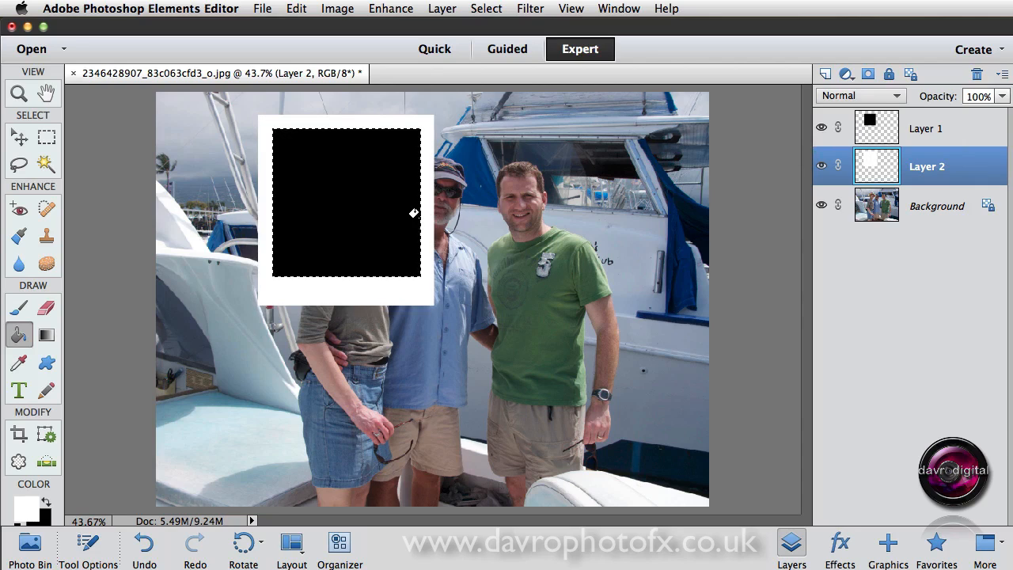
pyautogui.click(874, 129)
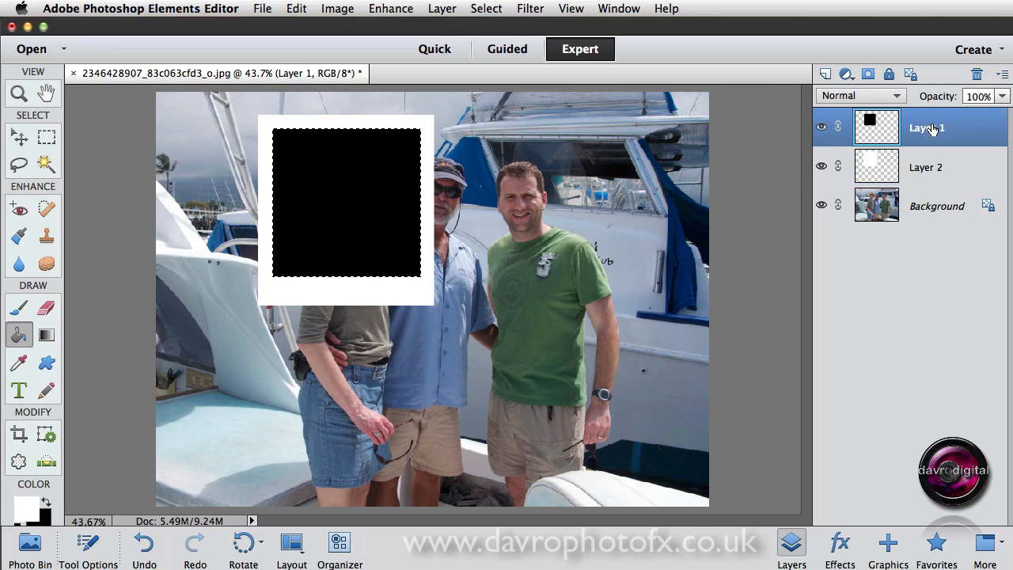
pyautogui.click(977, 75)
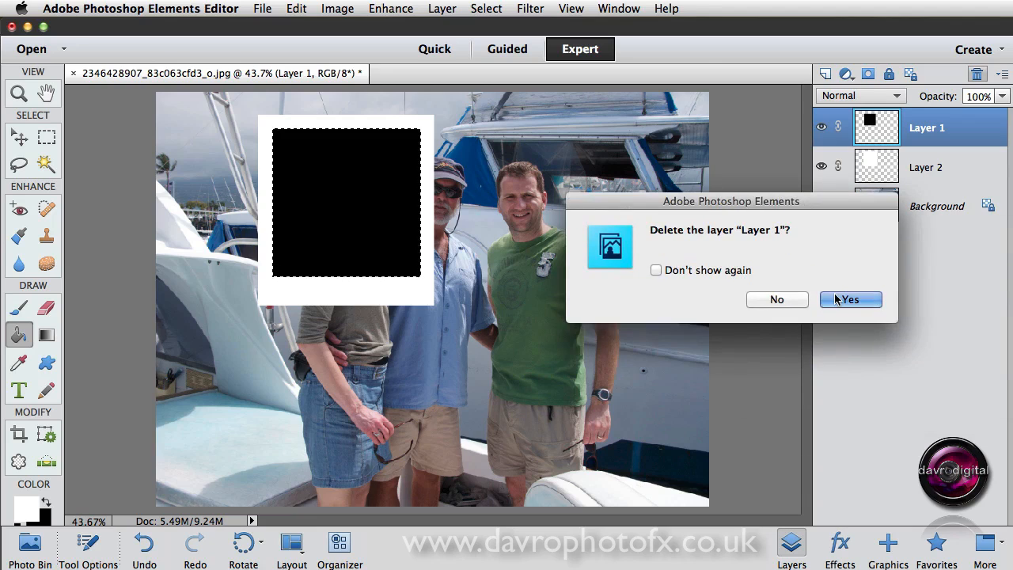
pyautogui.click(835, 299)
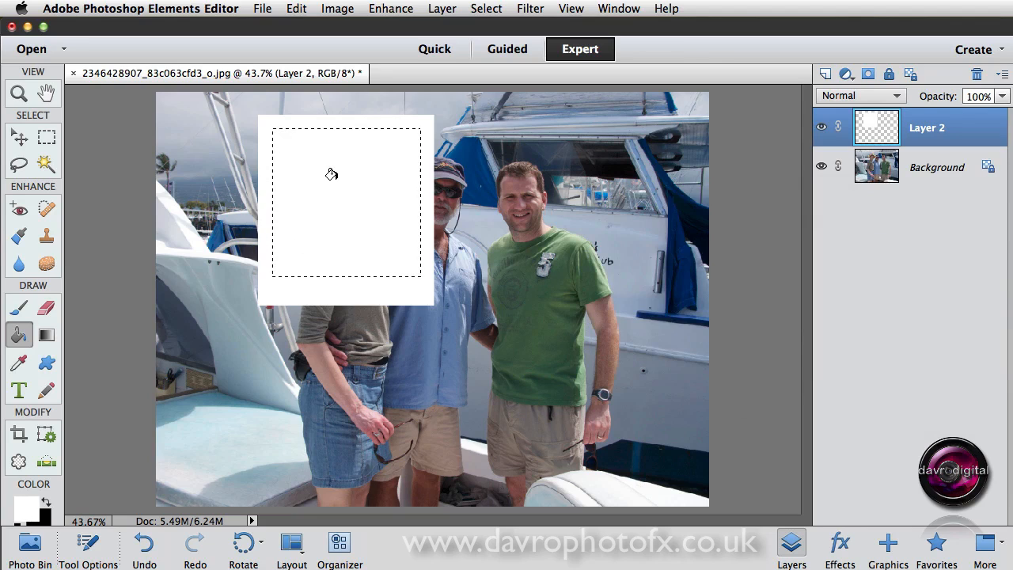
# - Clear the selected square from the white shape on Layer 2 and deselect
pyautogui.press('Delete')
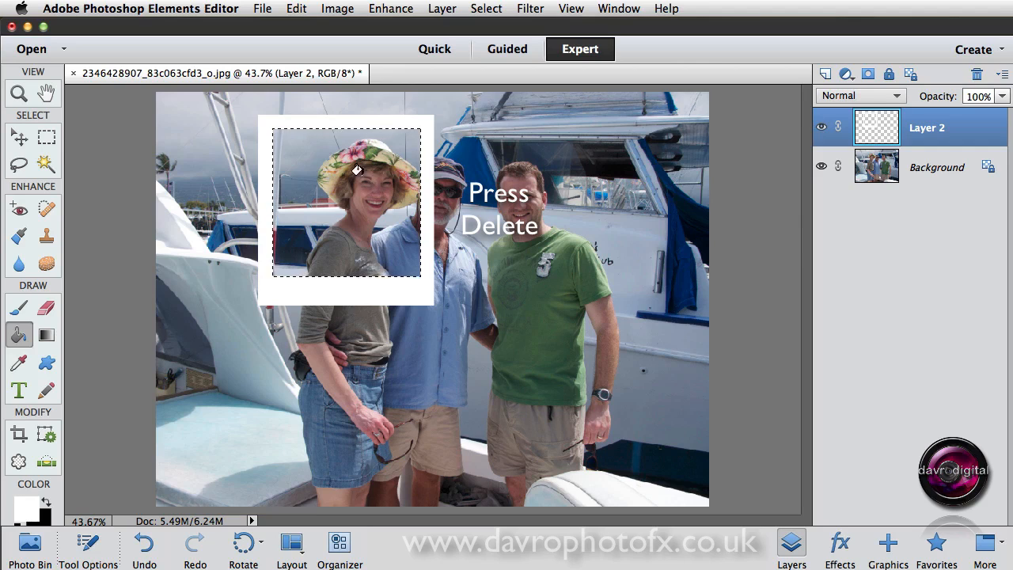
pyautogui.click(485, 9)
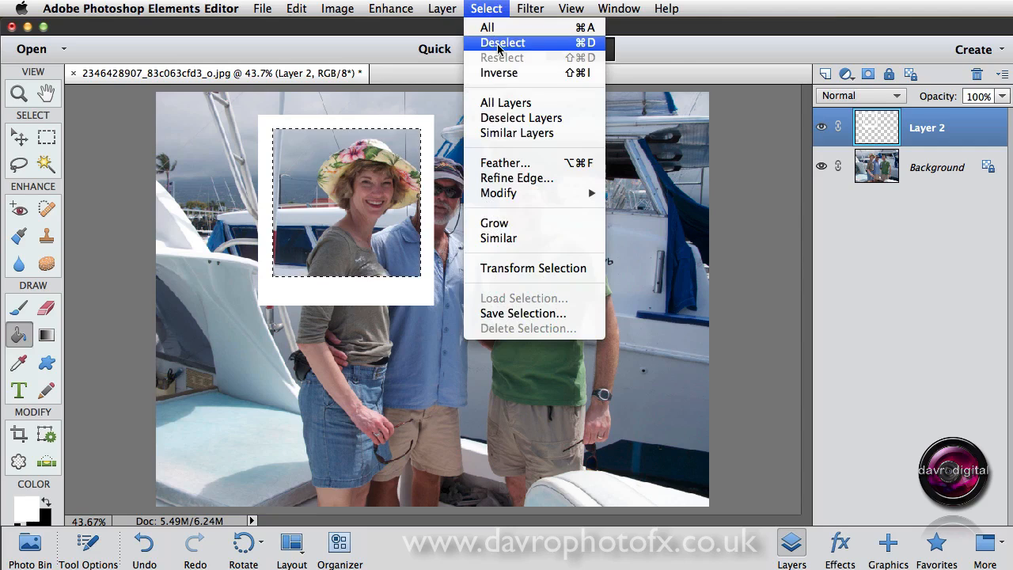
pyautogui.click(492, 43)
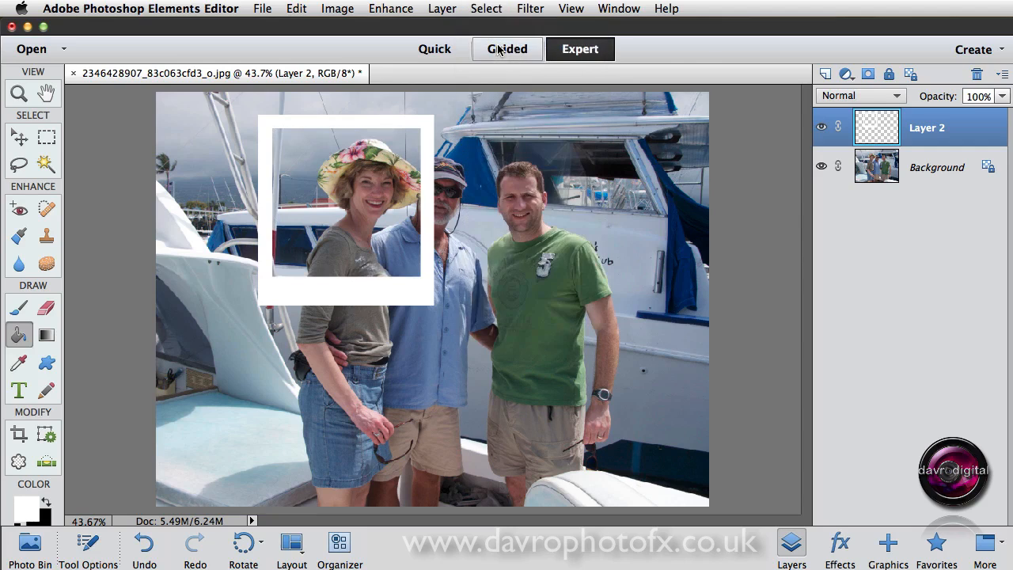
# - Rename Layer 2 as "Frame"
pyautogui.doubleClick(930, 129)
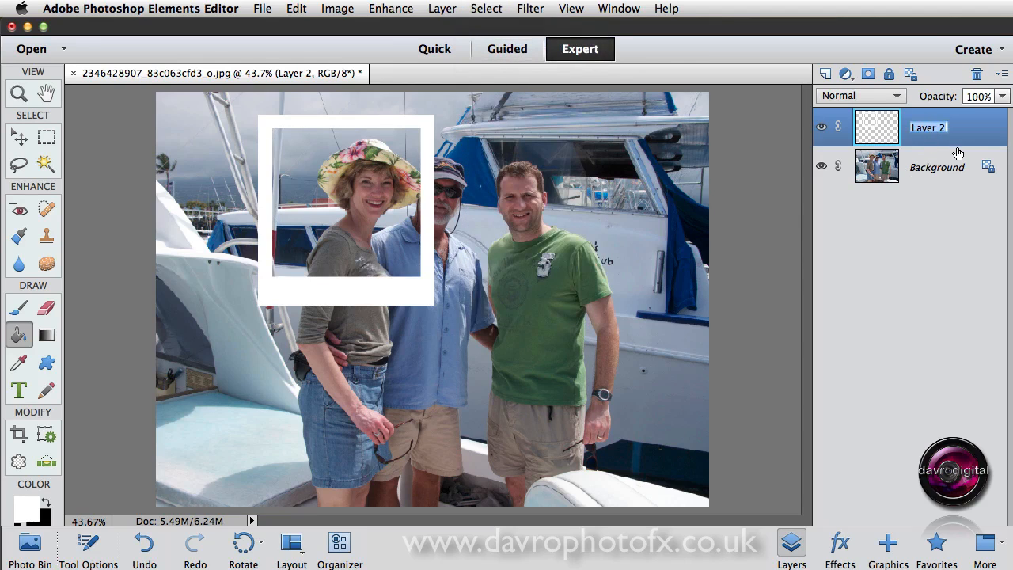
pyautogui.write('F')
pyautogui.press('Return')
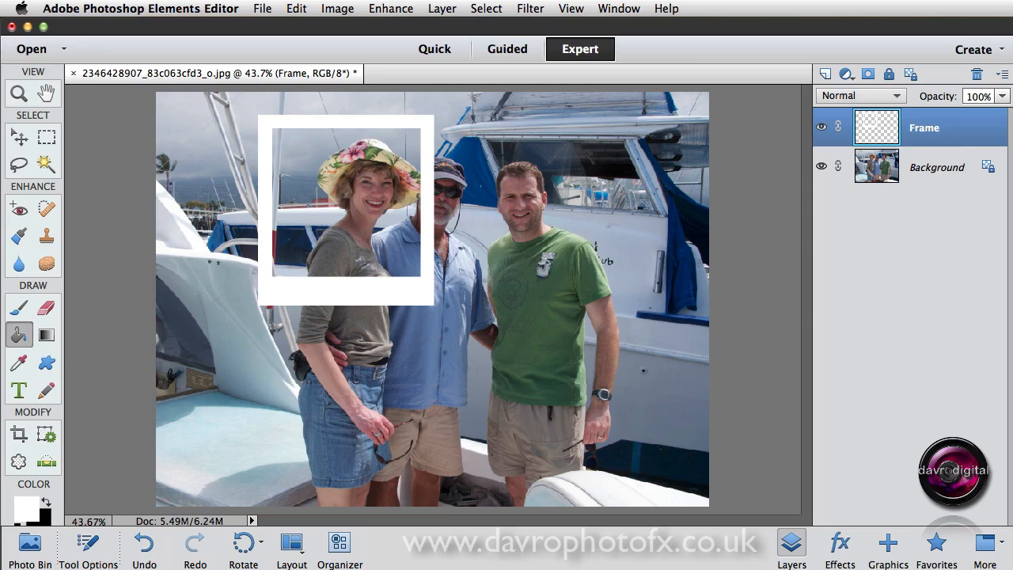
# - Move the white frame slightly upward over the woman in the hat with the Move tool
pyautogui.click(19, 139)
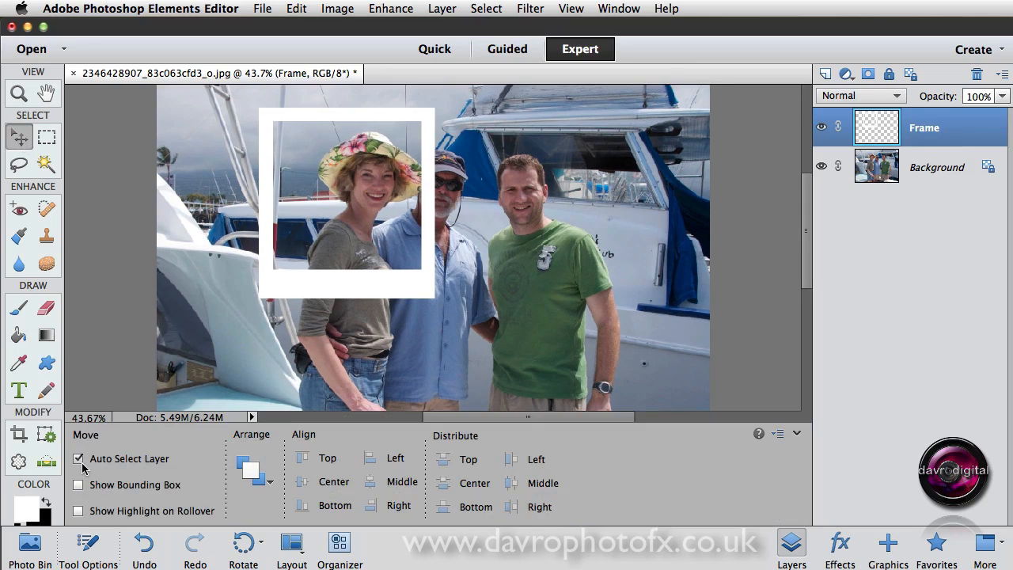
pyautogui.click(87, 546)
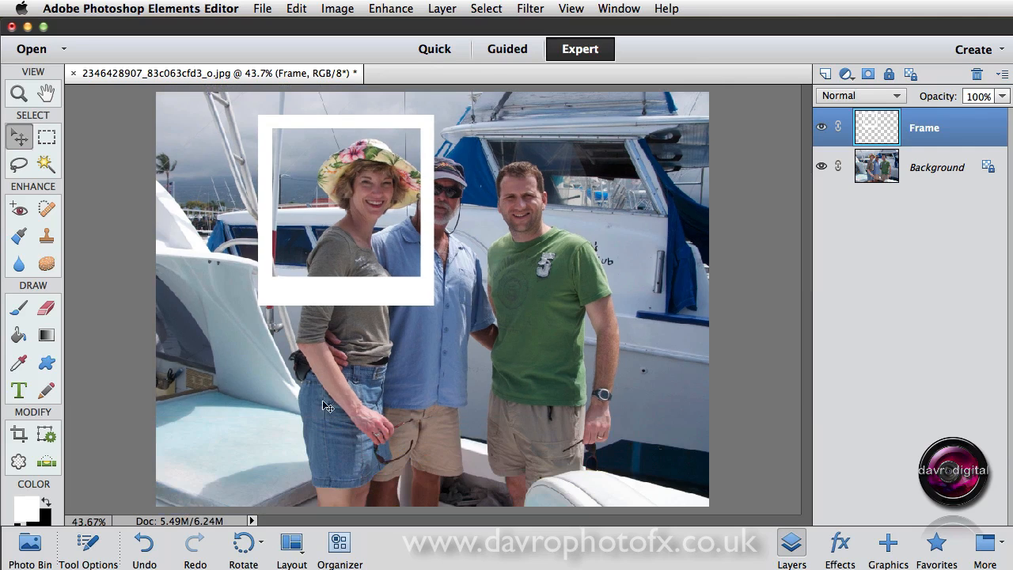
pyautogui.moveTo(362, 300)
pyautogui.mouseDown()
pyautogui.moveTo(357, 282)
pyautogui.moveTo(559, 296)
pyautogui.moveTo(514, 447)
pyautogui.moveTo(411, 470)
pyautogui.moveTo(513, 480)
pyautogui.moveTo(408, 354)
pyautogui.moveTo(401, 292)
pyautogui.moveTo(364, 284)
pyautogui.mouseUp()
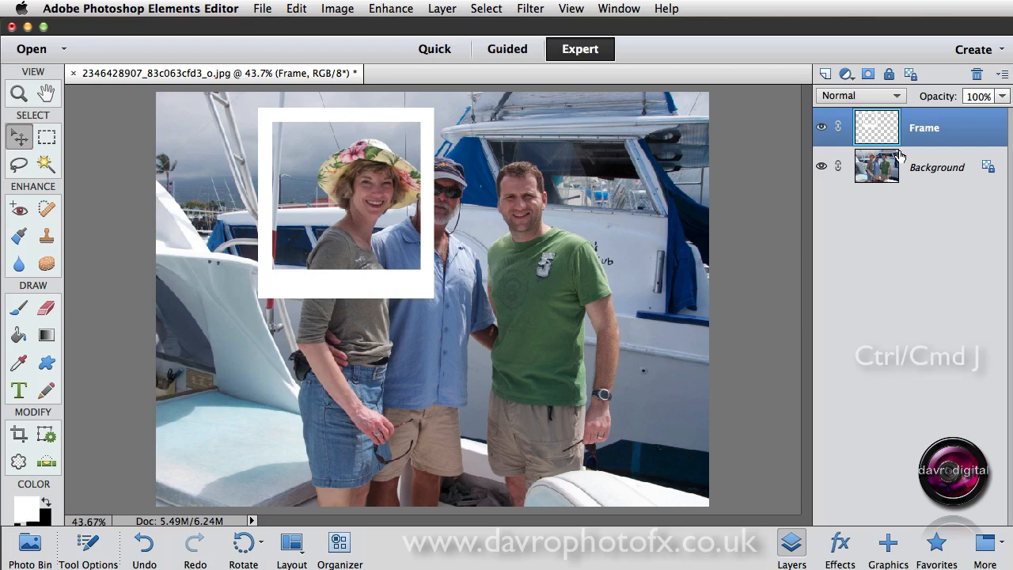
# - Duplicate the Frame layer four times and hide every frame layer except the topmost copy
pyautogui.press('super+j')
pyautogui.press('super+j')
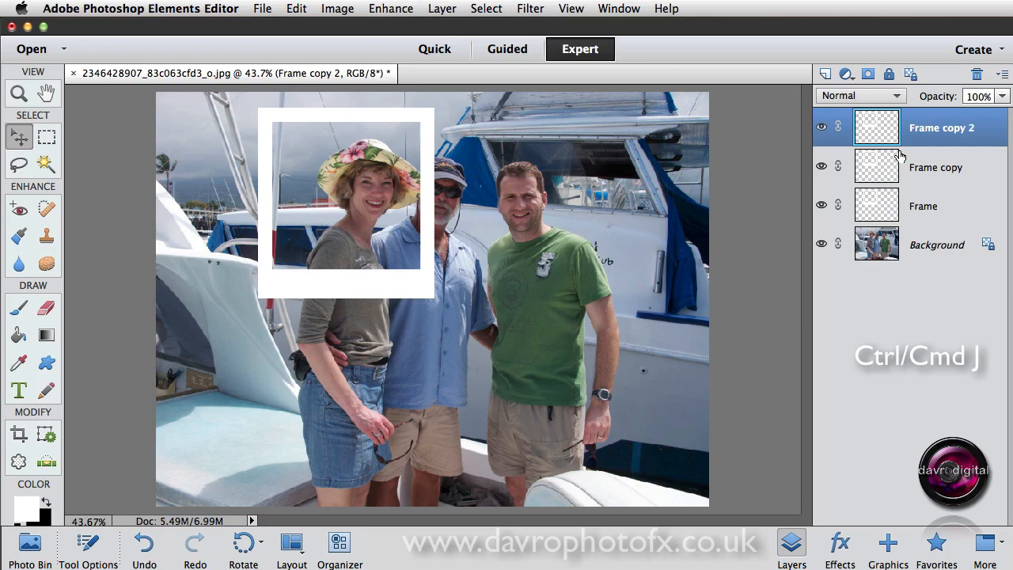
pyautogui.press('super+j')
pyautogui.press('super+j')
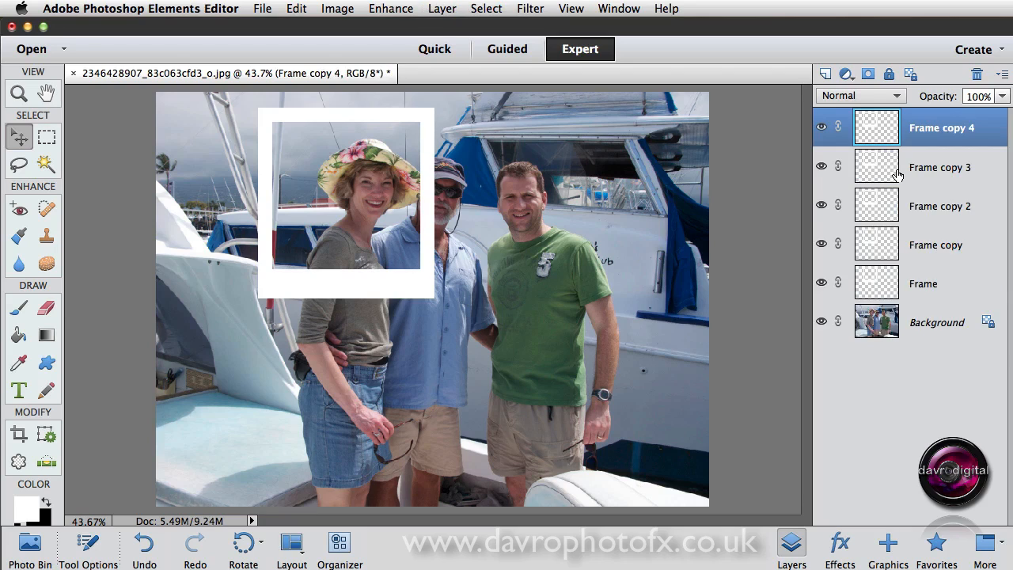
pyautogui.click(821, 283)
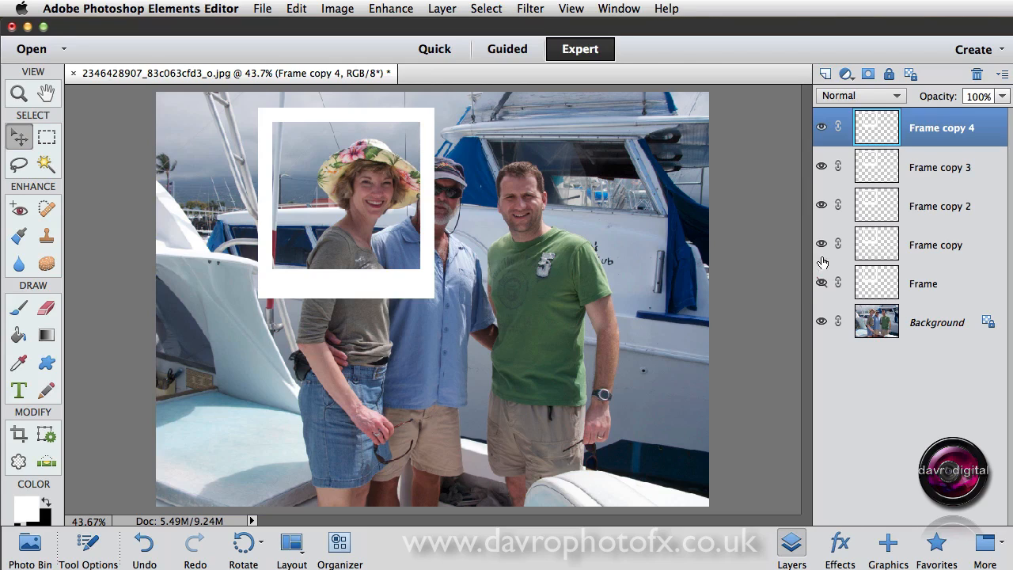
pyautogui.moveTo(821, 284); pyautogui.dragTo(822, 176)
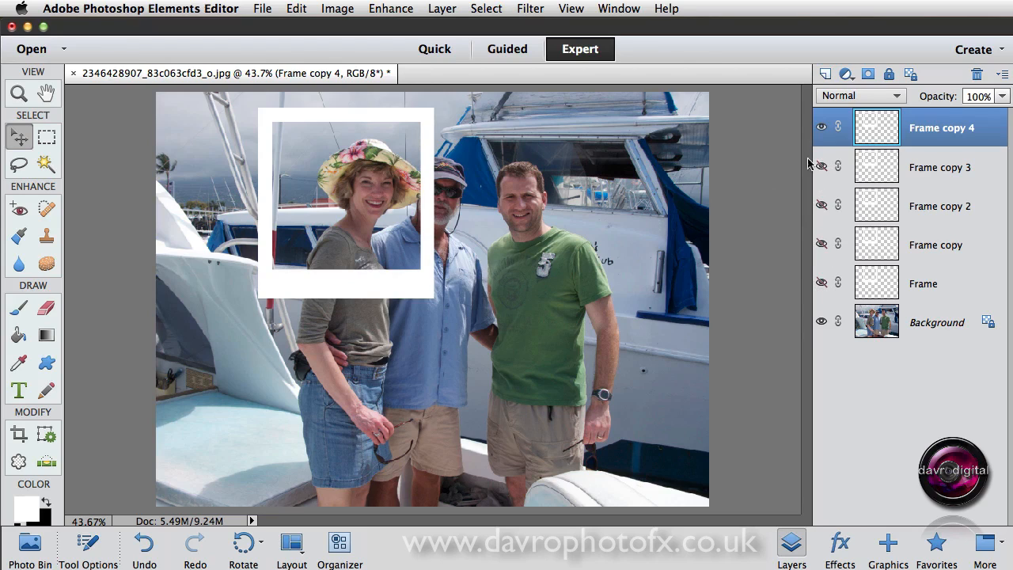
# - Select the entire canvas on the Background layer and copy it
pyautogui.click(820, 128)
pyautogui.click(820, 129)
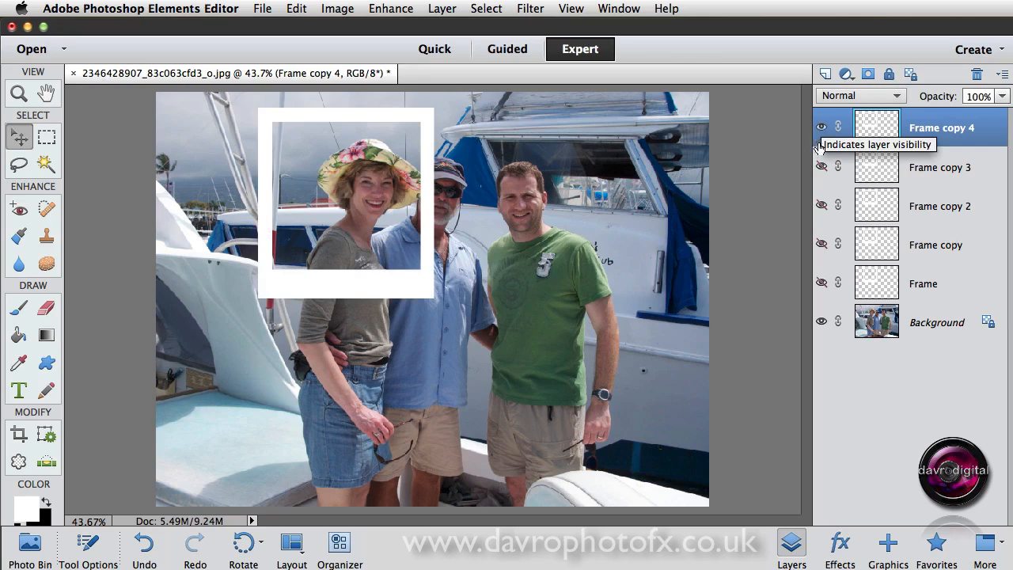
pyautogui.click(918, 328)
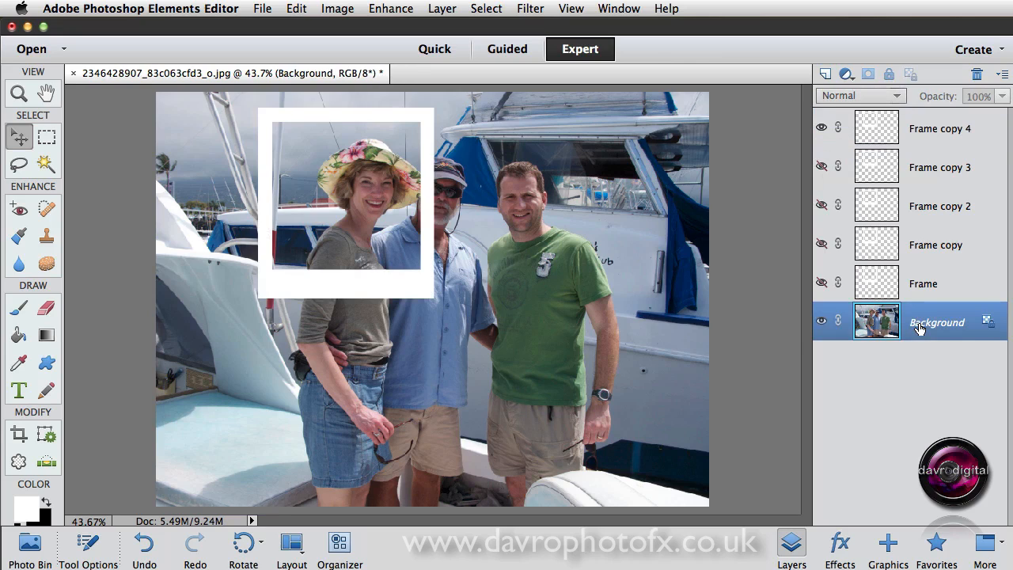
pyautogui.click(492, 9)
pyautogui.click(487, 28)
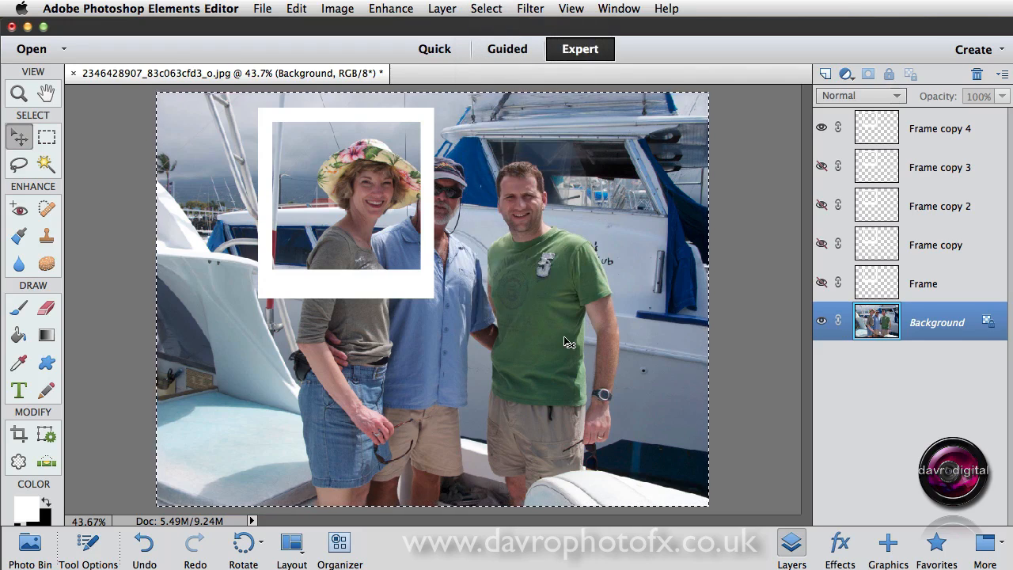
pyautogui.click(292, 9)
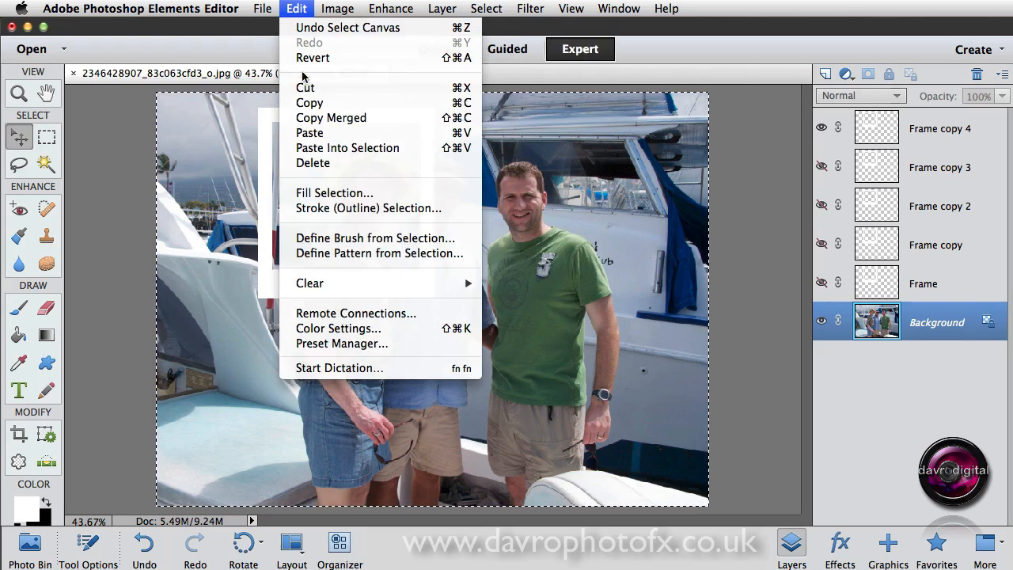
pyautogui.click(309, 104)
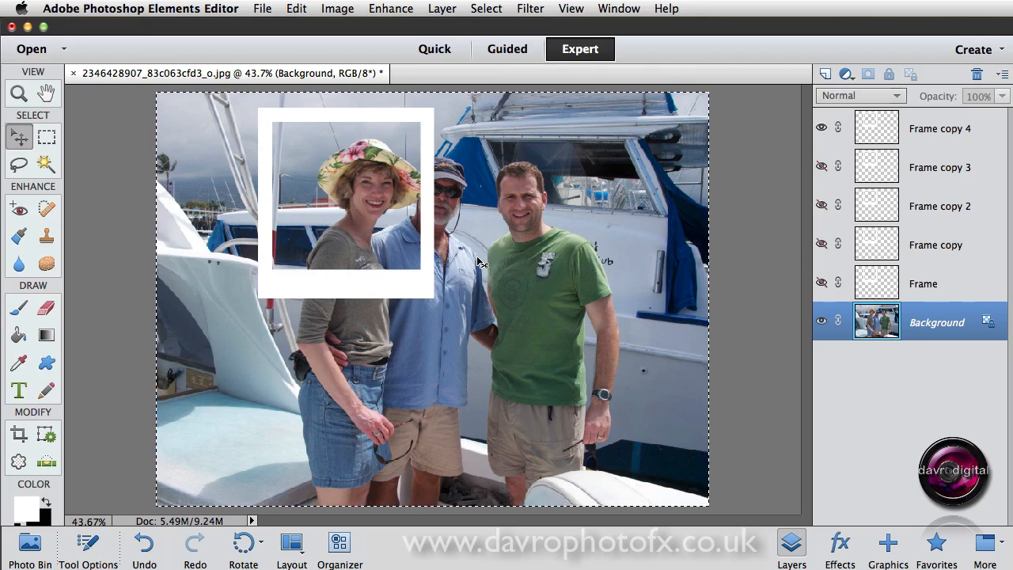
# - Drop the canvas selection and select the opening of the frame on Frame copy 4 with the Magic Wand
pyautogui.click(871, 132)
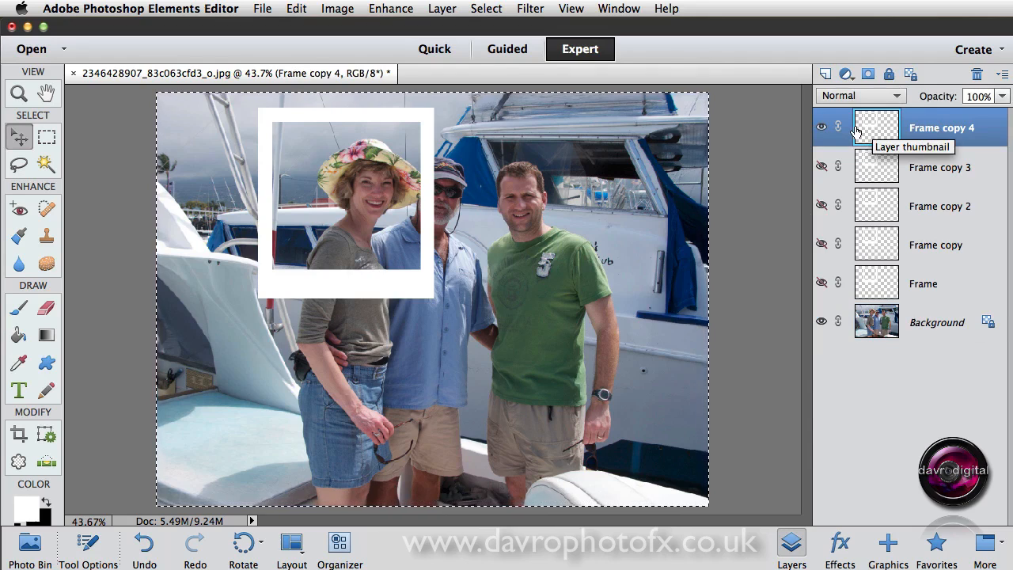
pyautogui.press('super+d')
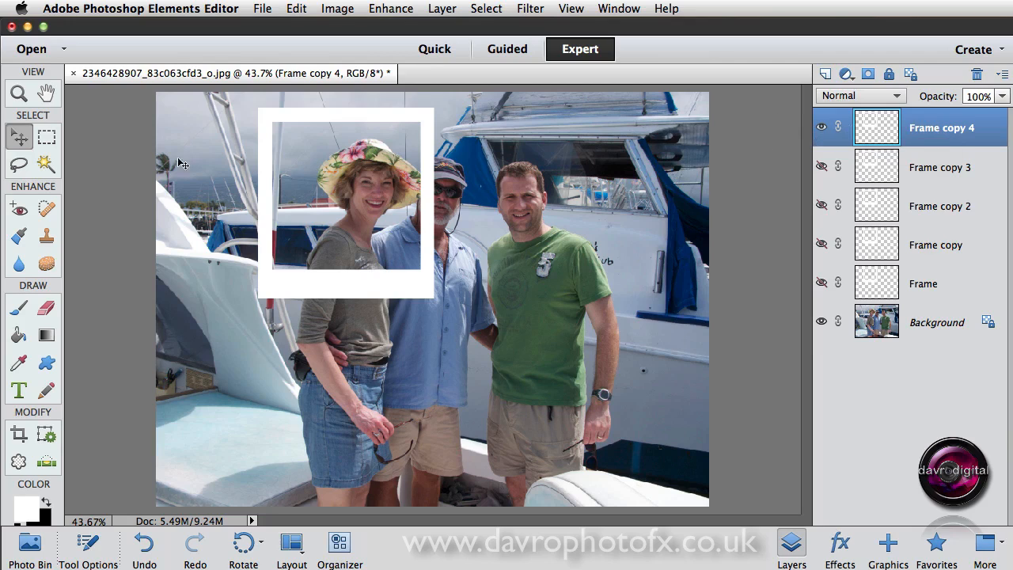
pyautogui.click(46, 164)
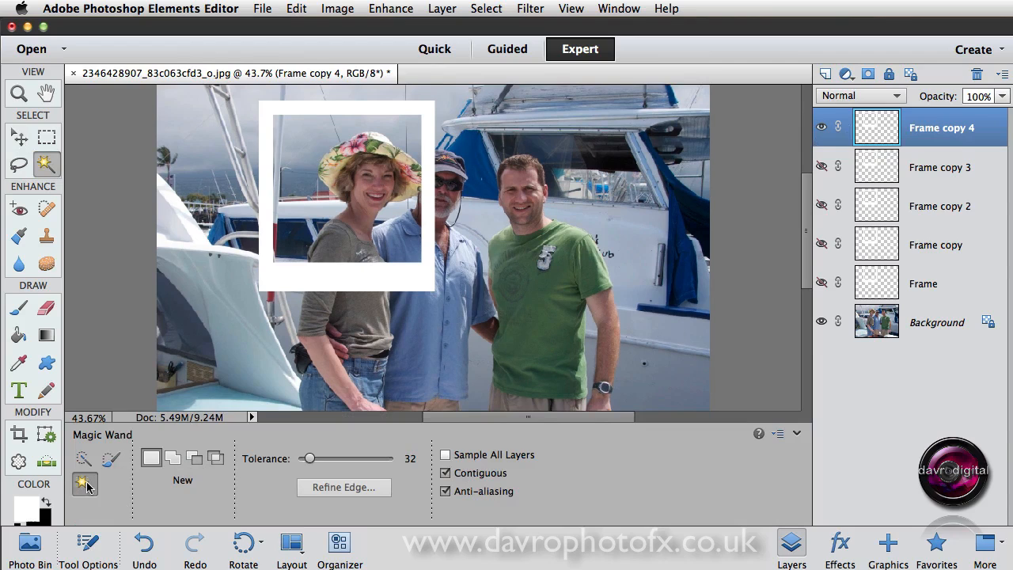
pyautogui.click(87, 545)
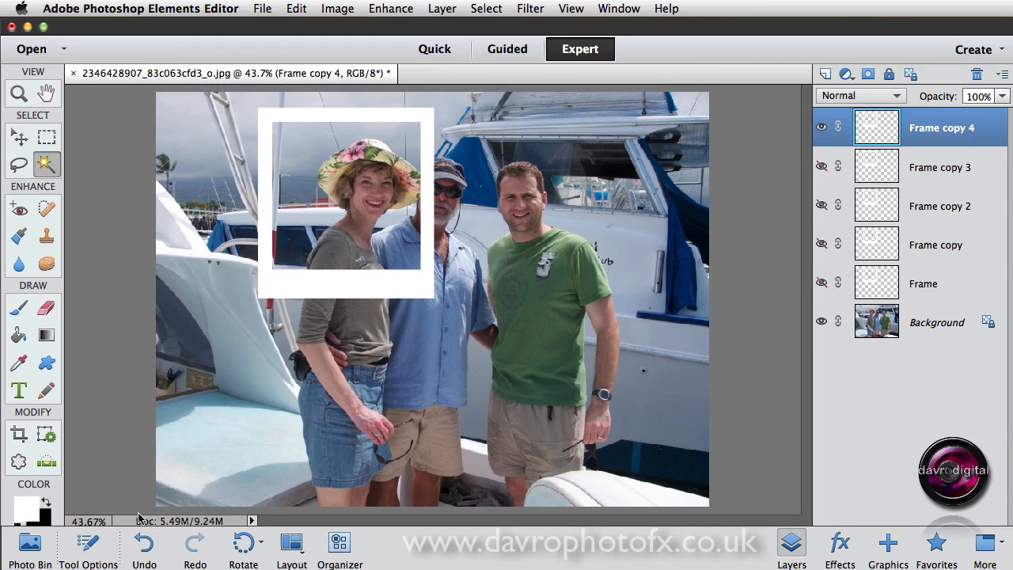
pyautogui.click(348, 199)
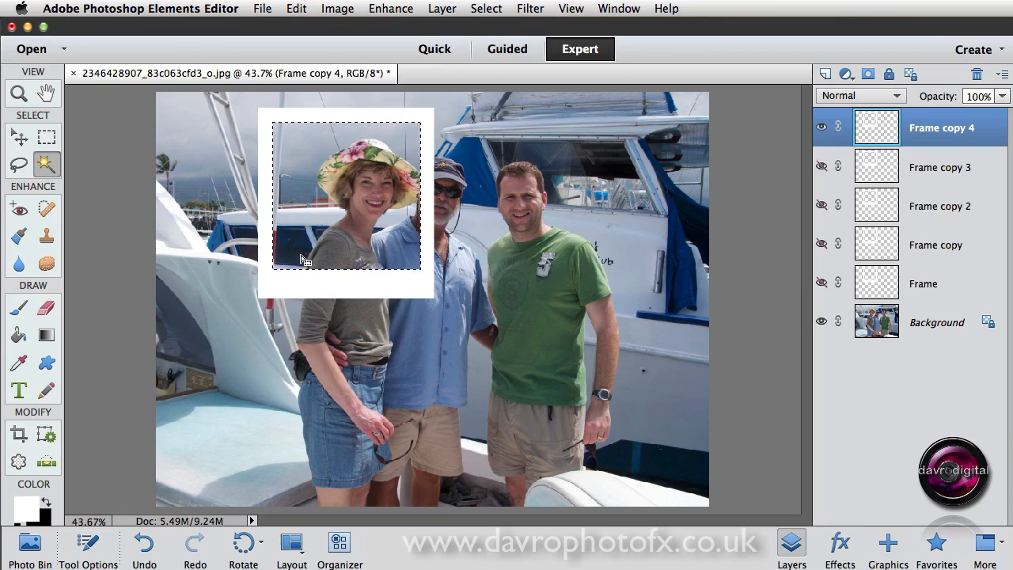
# - Paste the copied photo into the selected opening on Frame copy 4 and deselect
pyautogui.click(298, 10)
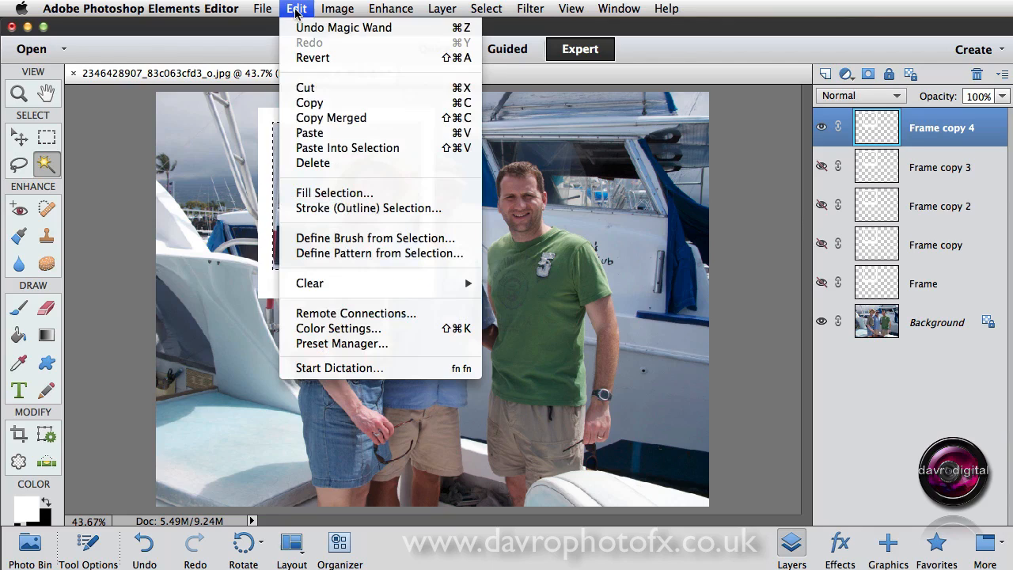
pyautogui.click(335, 148)
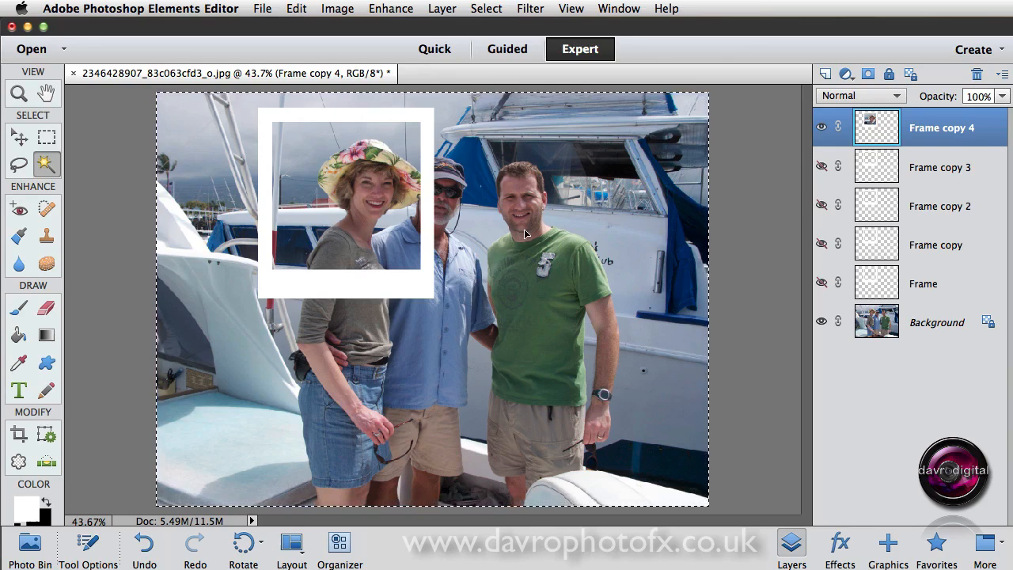
pyautogui.moveTo(527, 226)
pyautogui.mouseDown()
pyautogui.moveTo(394, 228)
pyautogui.moveTo(500, 215)
pyautogui.moveTo(563, 227)
pyautogui.moveTo(546, 226)
pyautogui.mouseUp()
pyautogui.click(485, 10)
pyautogui.click(493, 43)
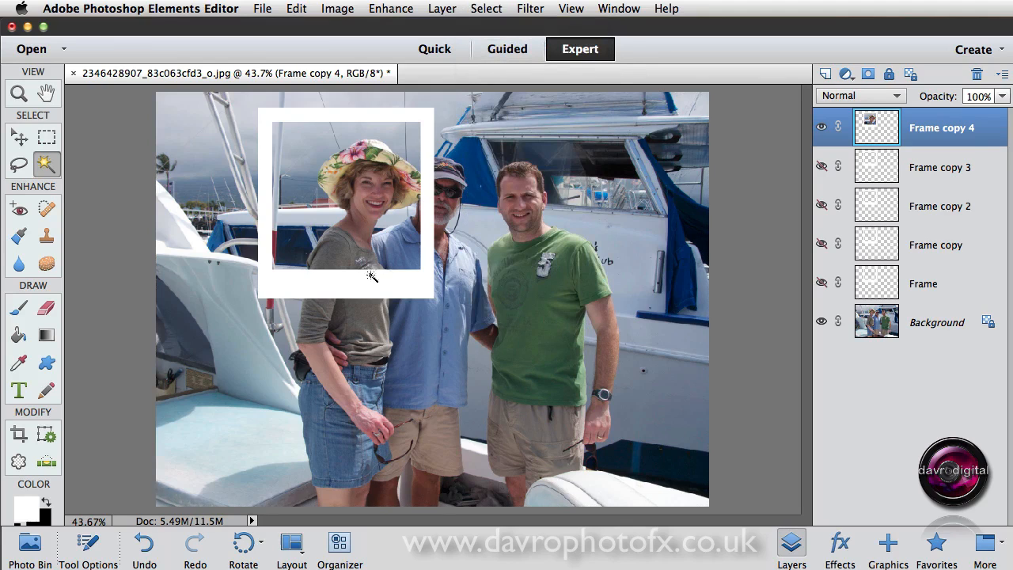
# - Move the photo-filled frame slightly up and to the left with the Move tool, and hide Frame copy 4
pyautogui.click(19, 138)
pyautogui.moveTo(323, 278)
pyautogui.mouseDown()
pyautogui.moveTo(295, 285)
pyautogui.moveTo(314, 274)
pyautogui.mouseUp()
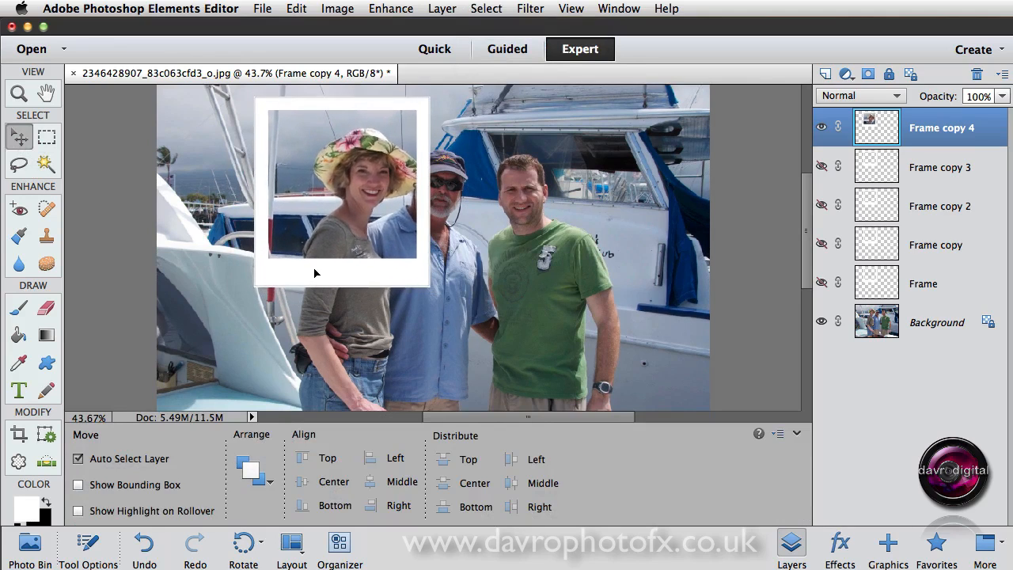
pyautogui.click(90, 541)
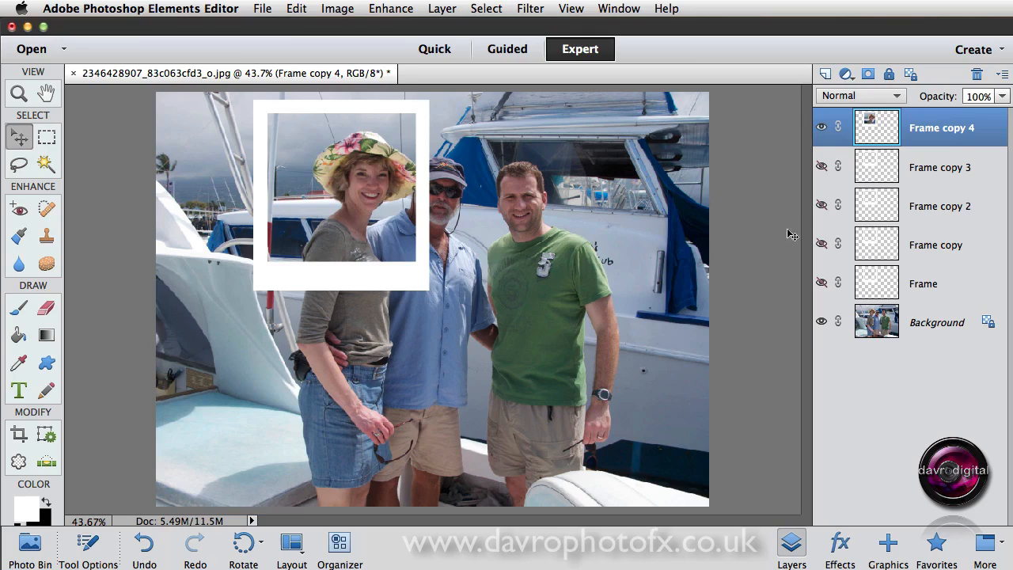
pyautogui.click(820, 129)
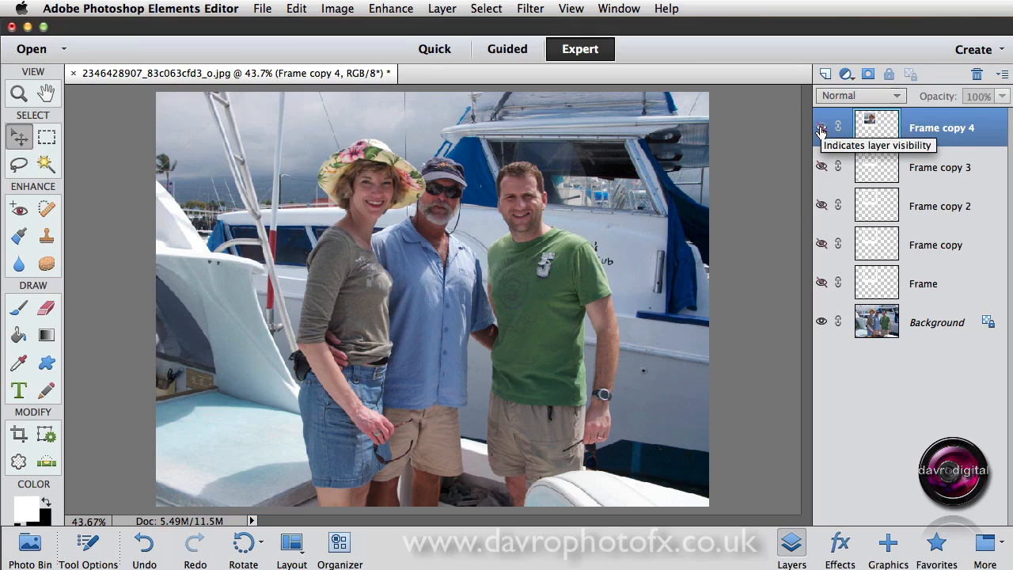
# - Show Frame copy 3 and move its frame over the man in the cap and sunglasses
pyautogui.click(822, 168)
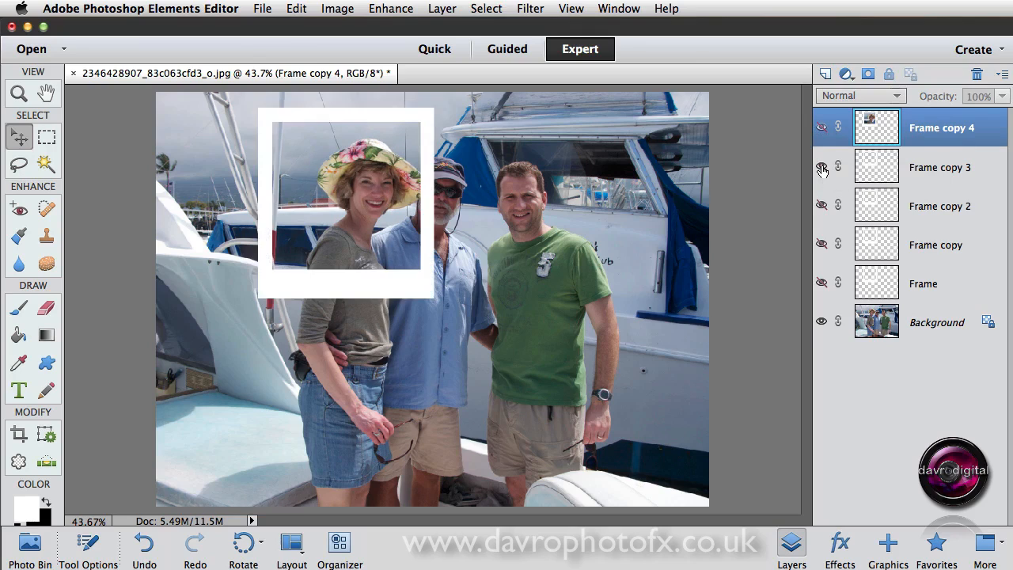
pyautogui.click(872, 169)
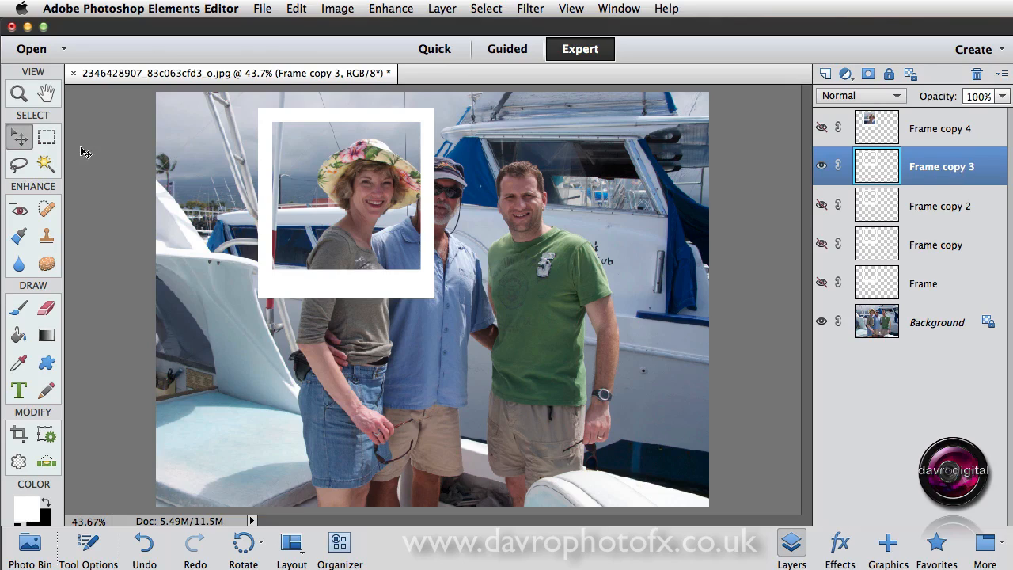
pyautogui.moveTo(325, 283); pyautogui.dragTo(412, 283)
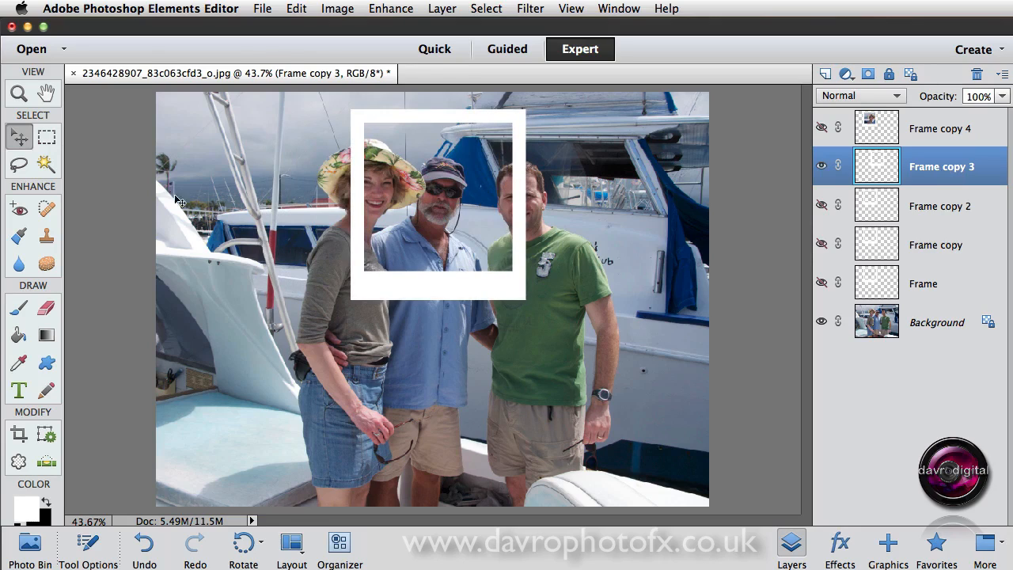
# - Select the opening of Frame copy 3 with the Magic Wand, paste the copied photo into it and deselect
pyautogui.click(46, 164)
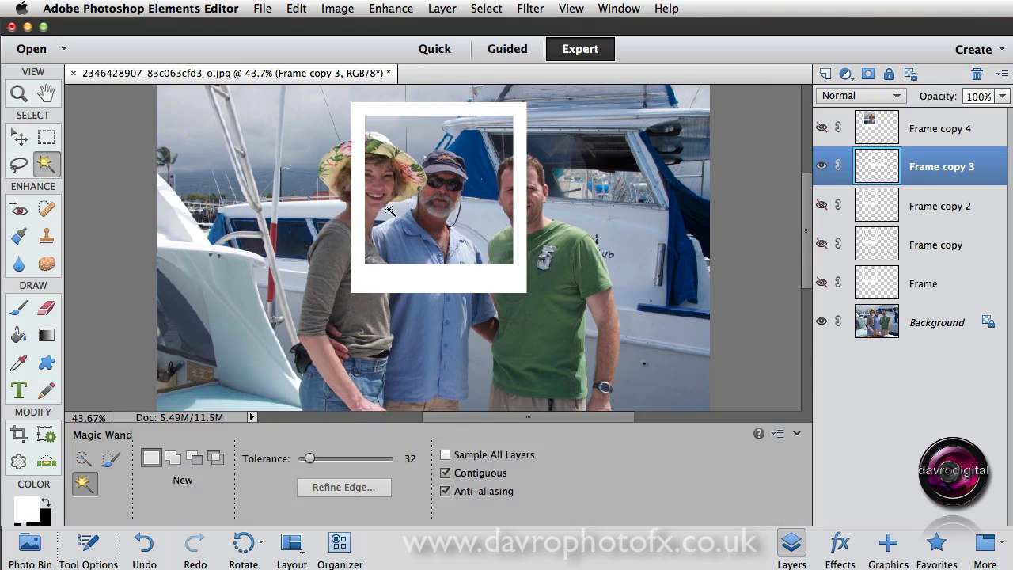
pyautogui.click(88, 545)
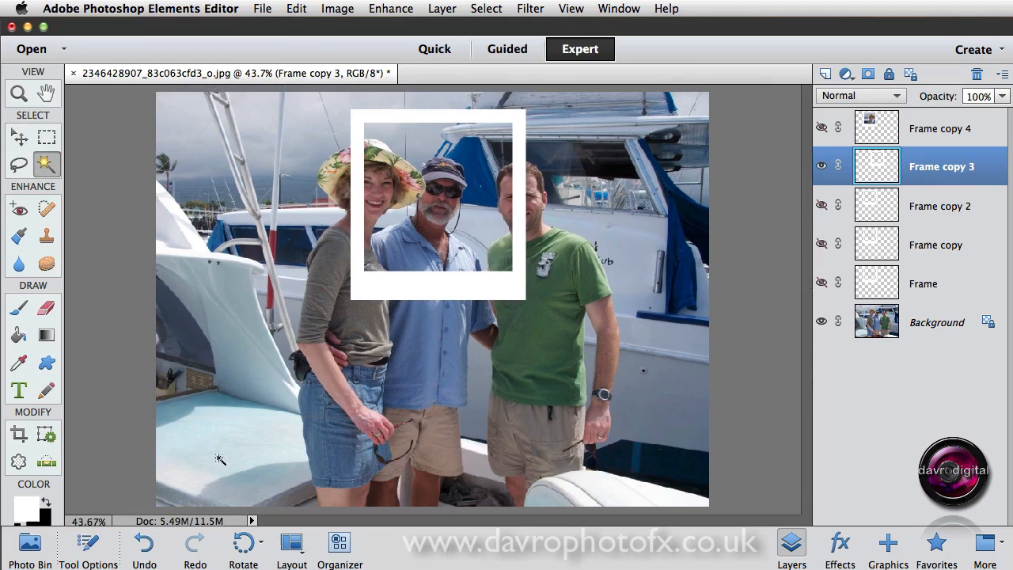
pyautogui.click(434, 188)
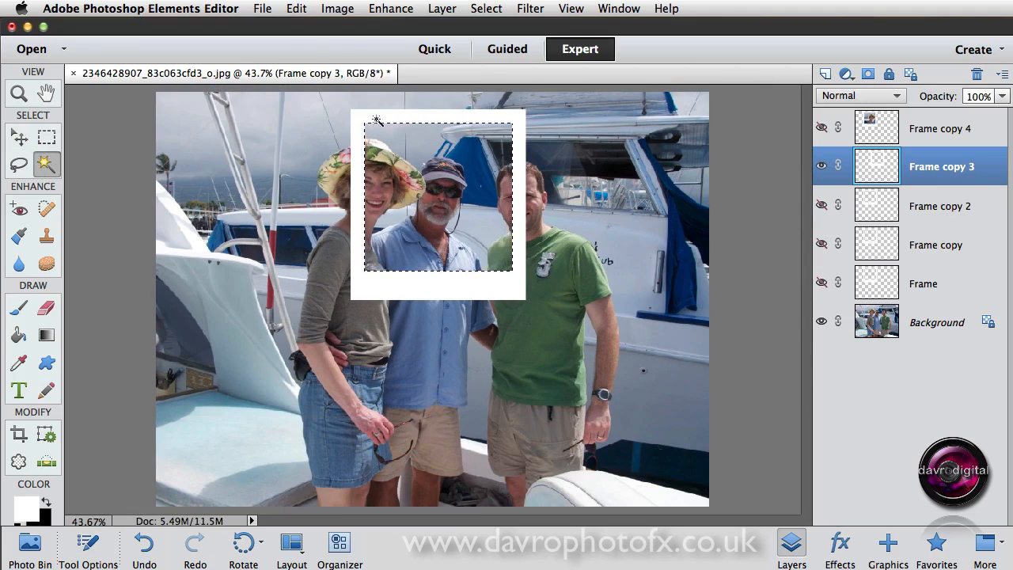
pyautogui.click(297, 9)
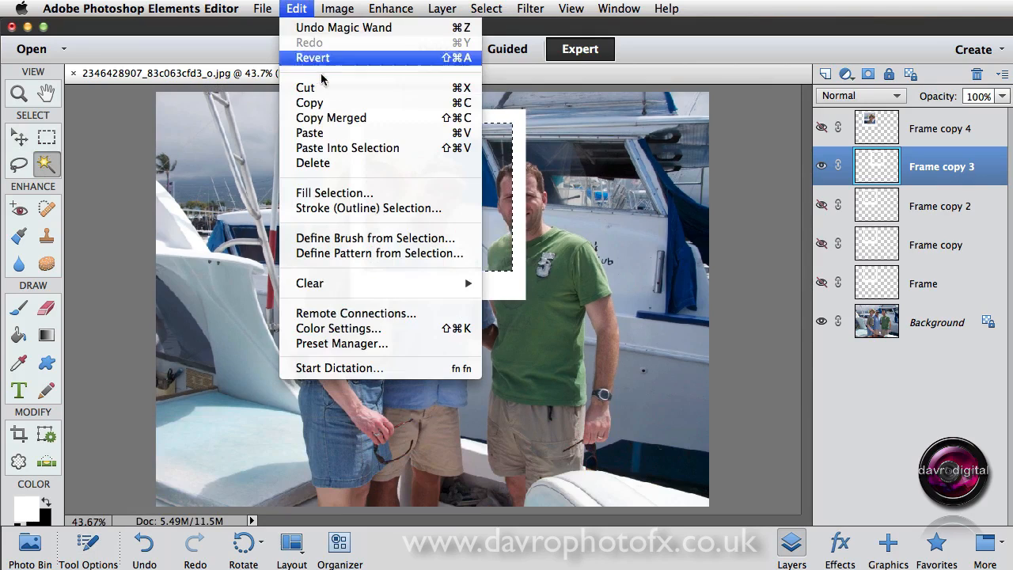
pyautogui.click(333, 147)
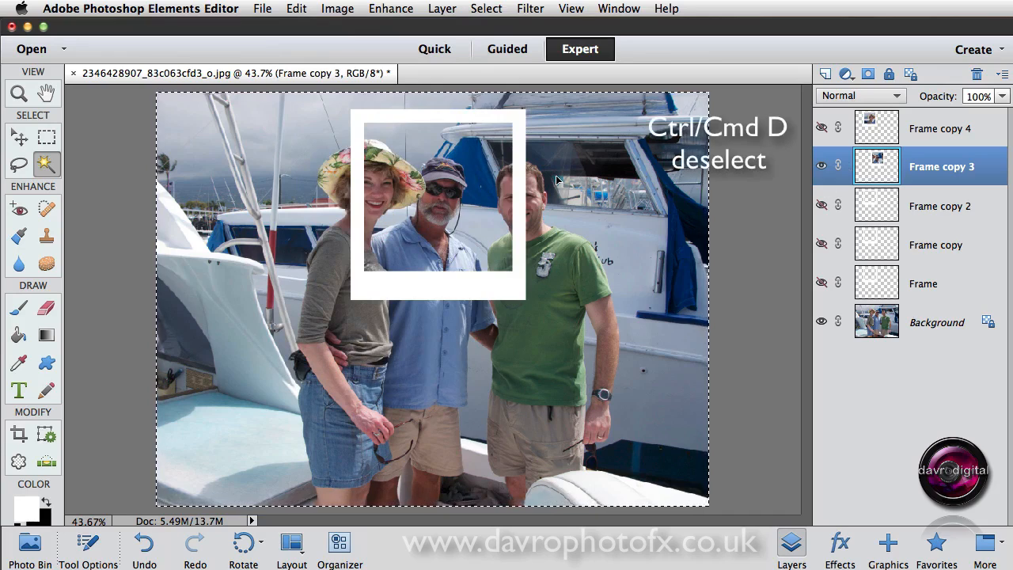
pyautogui.press('super+d')
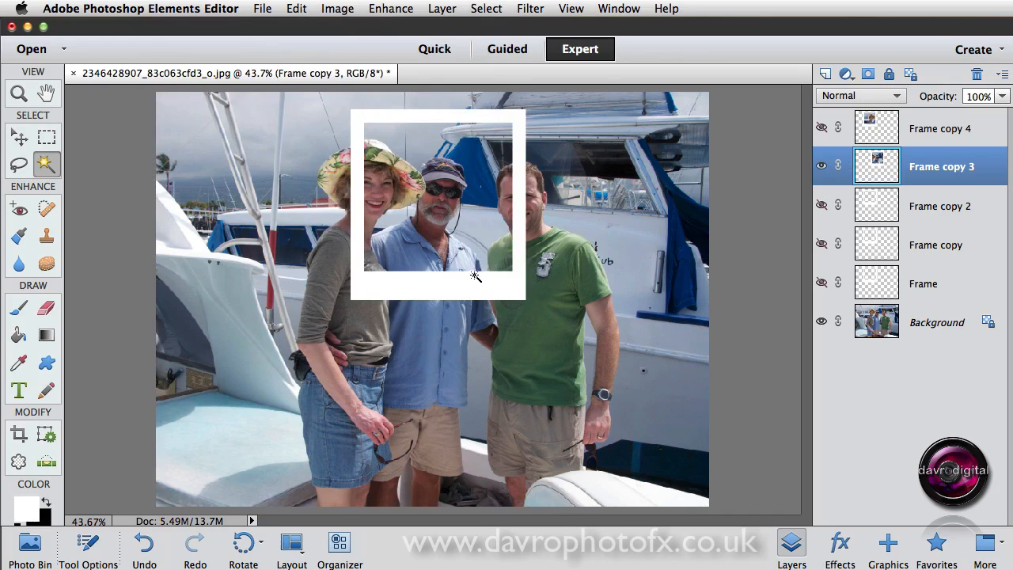
# - Nudge the filled frame on Frame copy 3 slightly up and to the right, and hide that layer
pyautogui.press('super')
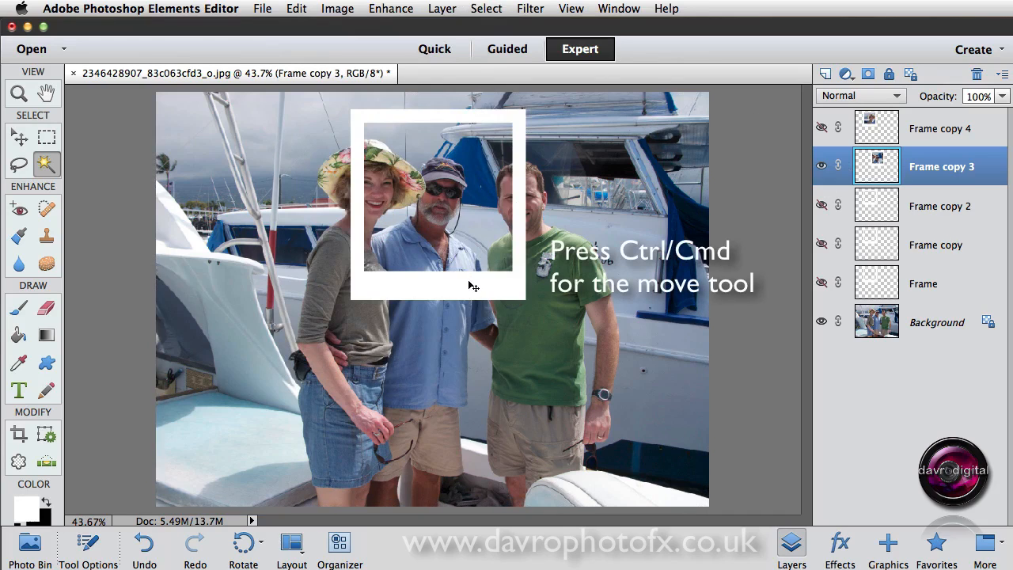
pyautogui.moveTo(472, 286); pyautogui.dragTo(473, 283)
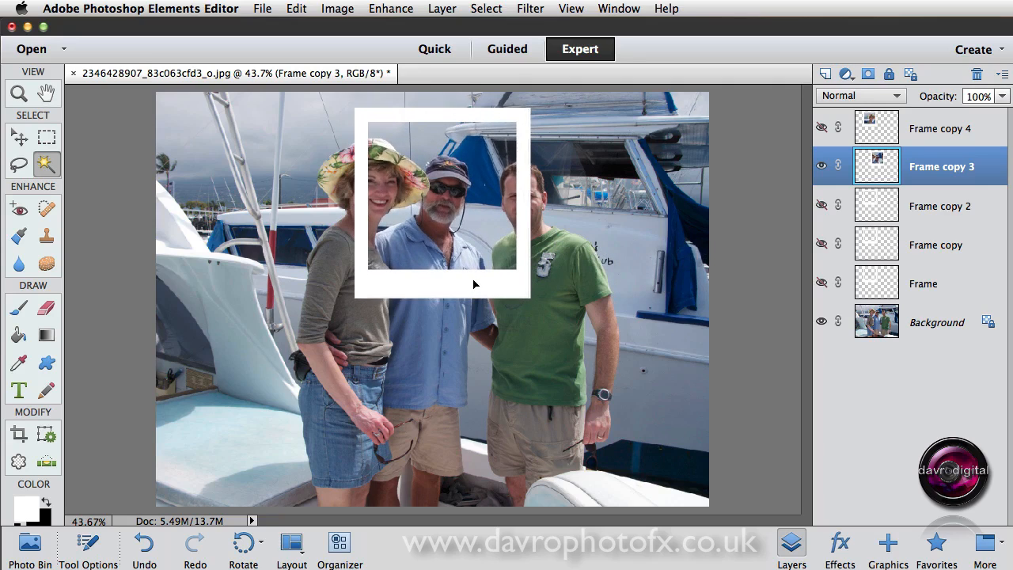
pyautogui.click(822, 168)
# - Show Frame copy 2 and move its frame over the man in the green T-shirt
pyautogui.click(929, 209)
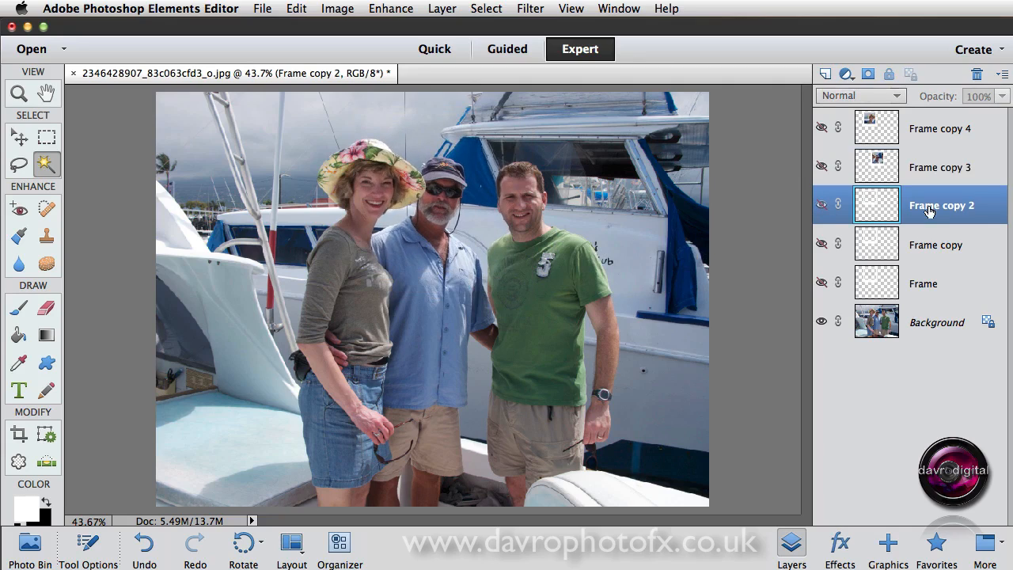
pyautogui.click(821, 206)
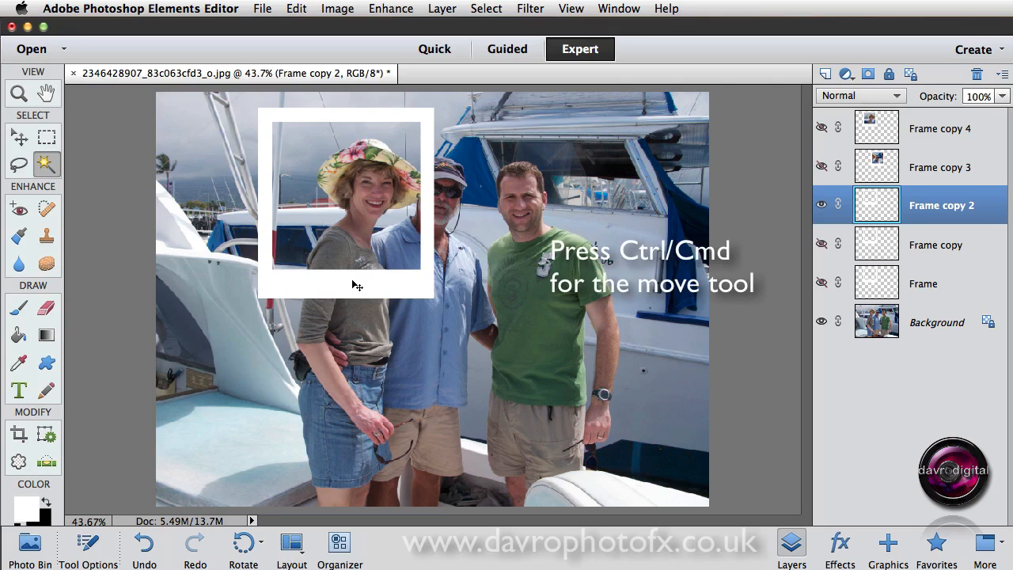
pyautogui.moveTo(356, 286); pyautogui.dragTo(546, 289)
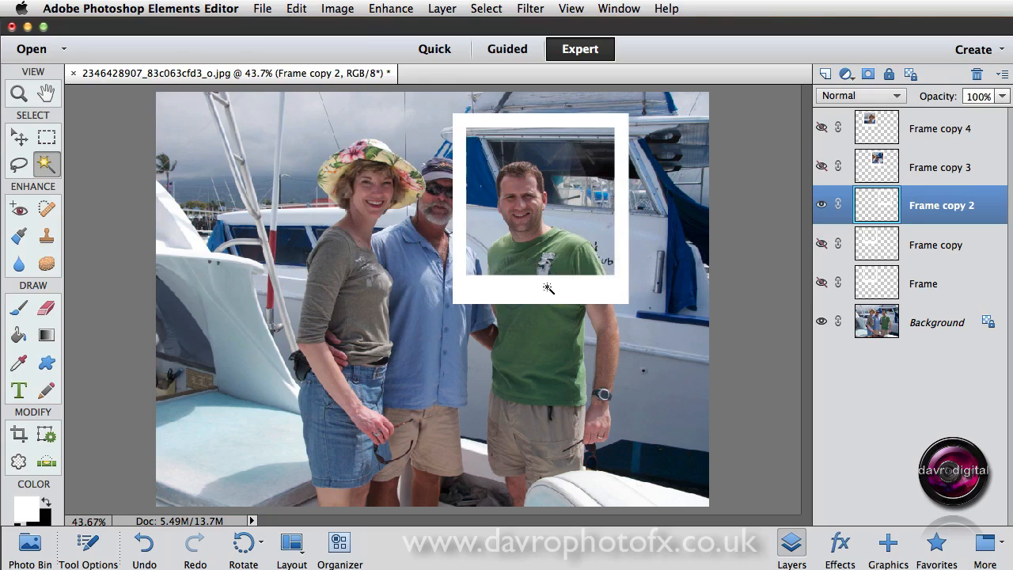
# - Paste the copied photo into the Magic Wand-selected opening of Frame copy 2, deselect, and hide the layer
pyautogui.click(548, 220)
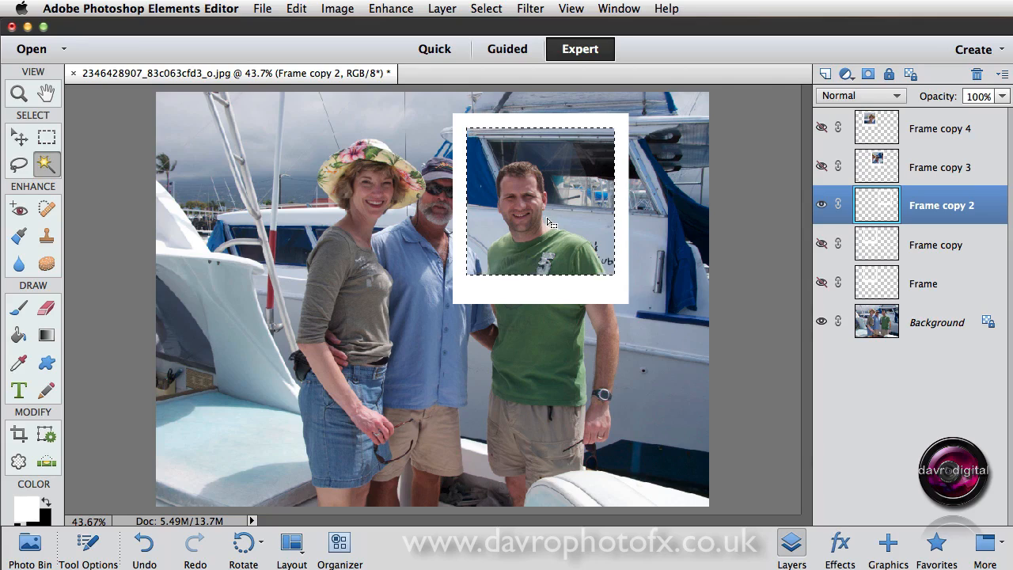
pyautogui.click(296, 10)
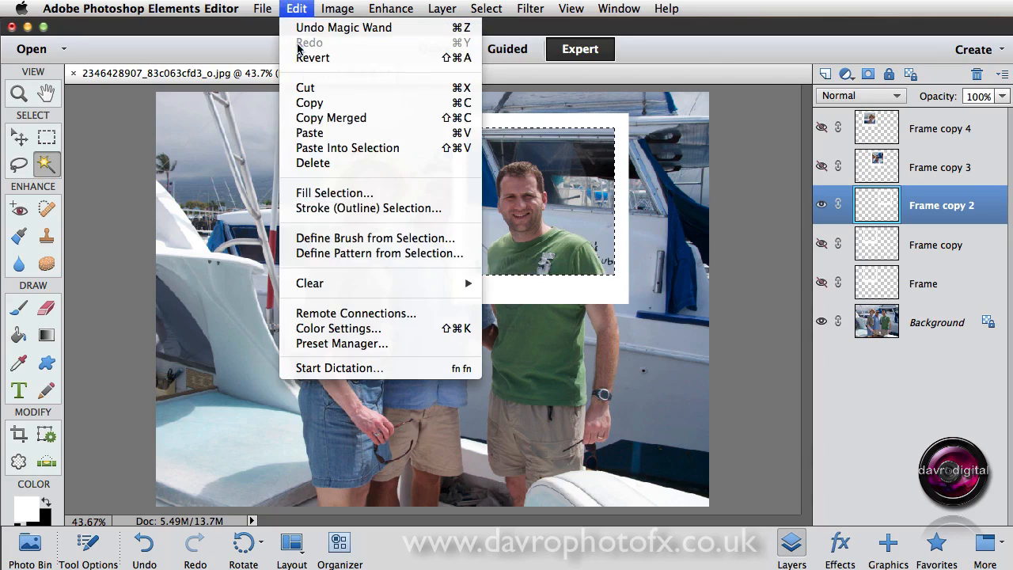
pyautogui.click(330, 148)
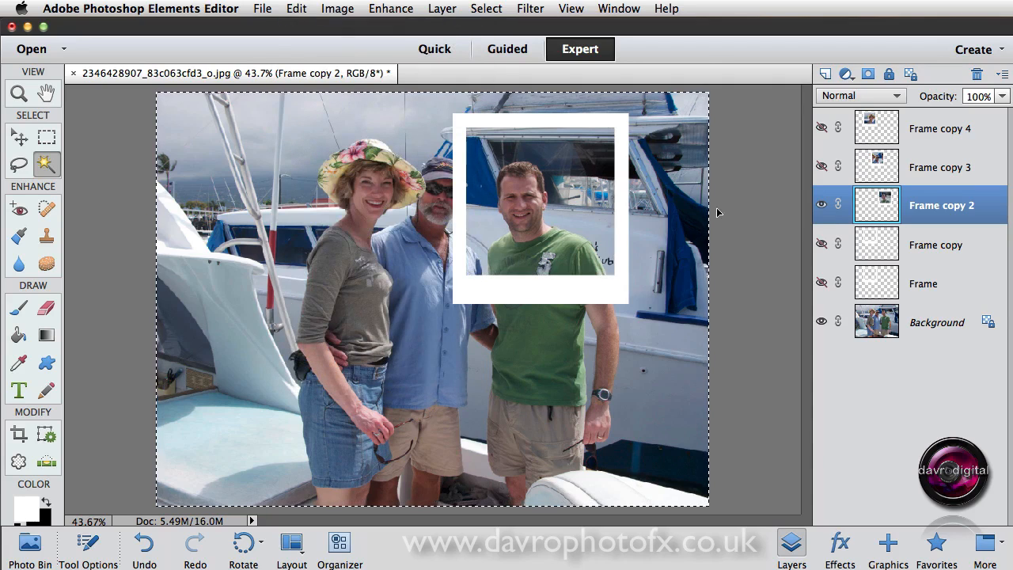
pyautogui.press('super+d')
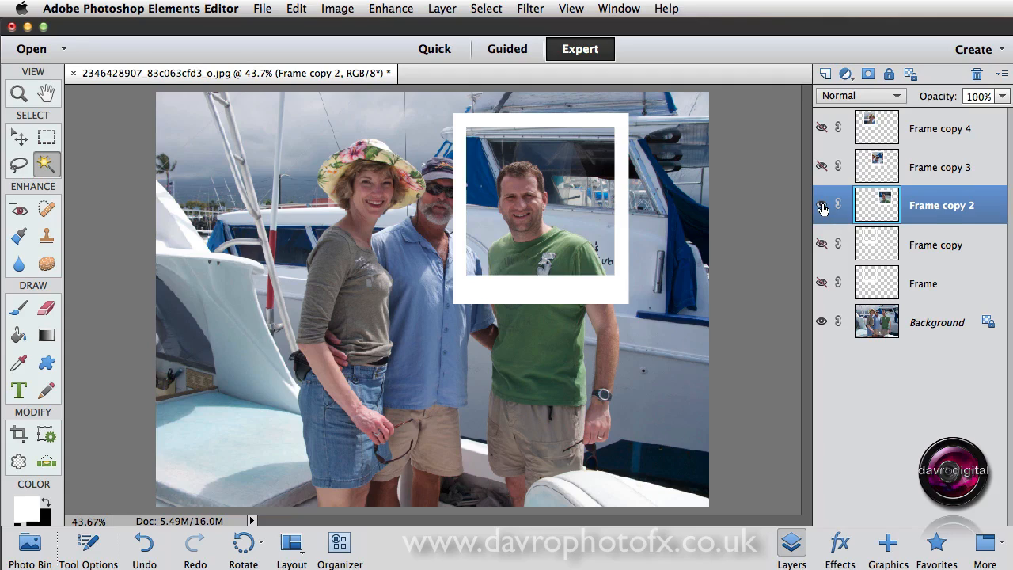
pyautogui.click(823, 208)
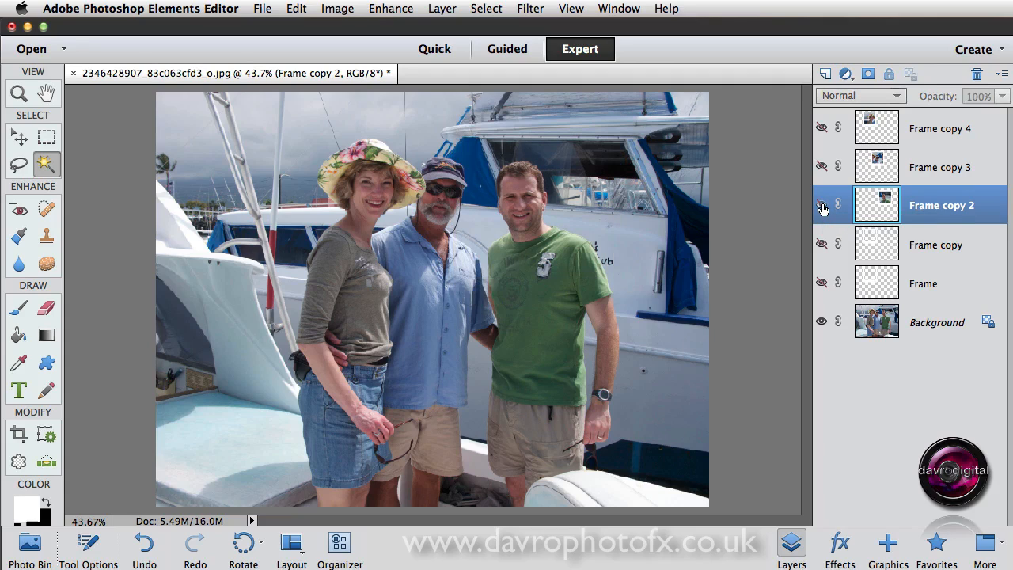
# - Show the Frame copy layer and move its frame down over the woman's hips and denim skirt
pyautogui.click(821, 247)
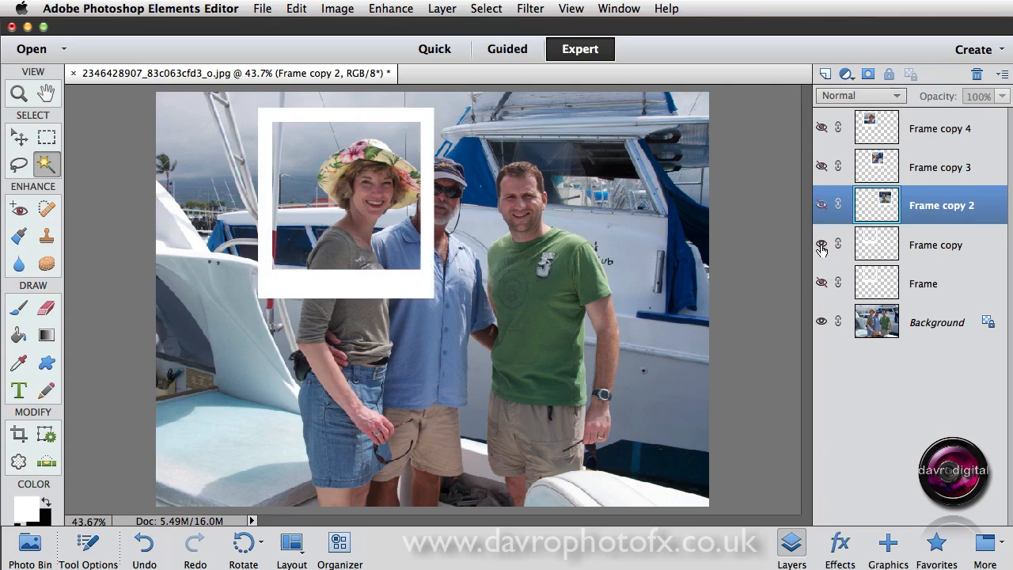
pyautogui.click(918, 248)
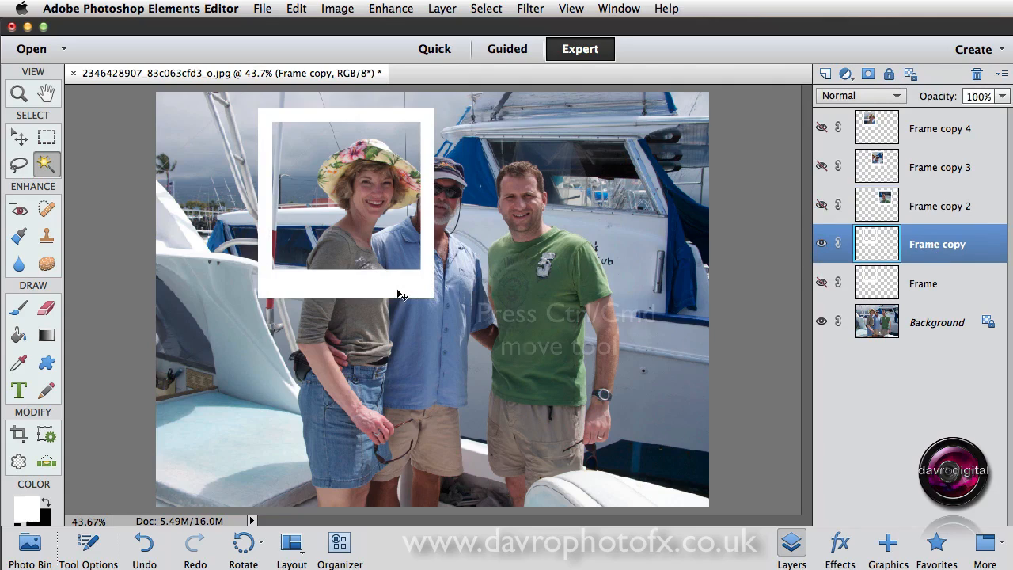
pyautogui.moveTo(395, 283); pyautogui.dragTo(409, 482)
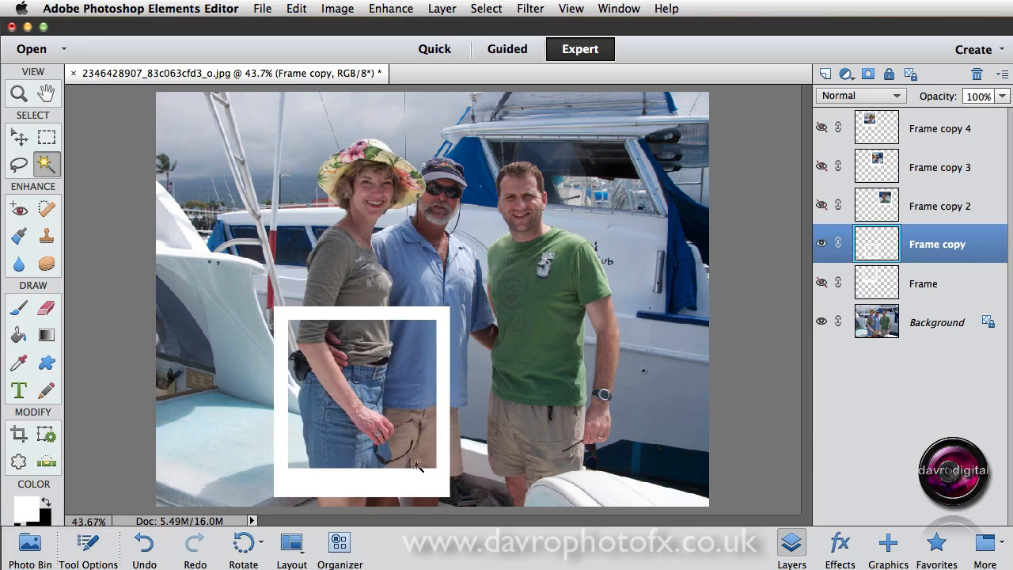
# - Paste the copied photo into the Magic Wand-selected opening of Frame copy, deselect, and hide the layer
pyautogui.click(383, 398)
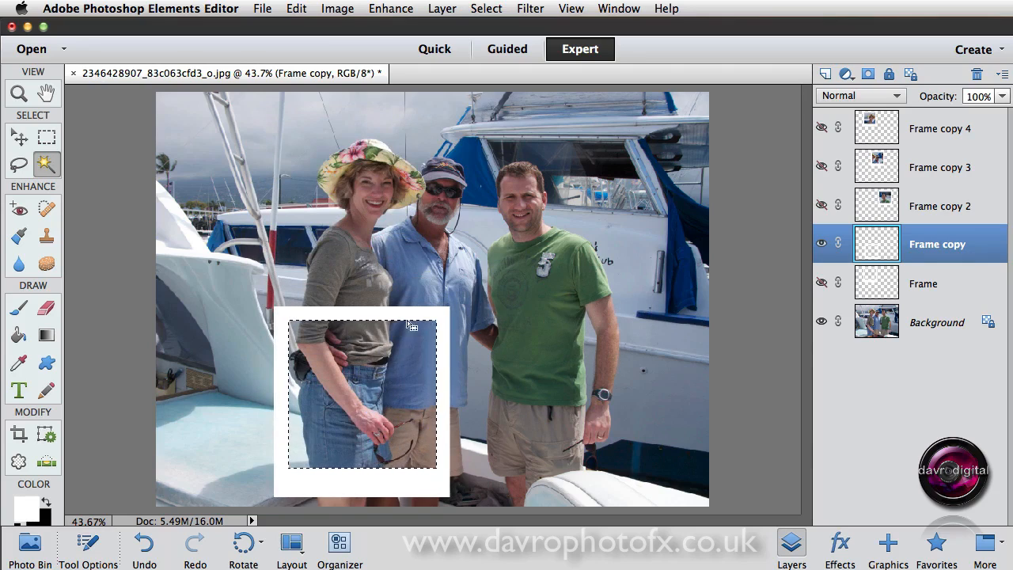
pyautogui.click(290, 10)
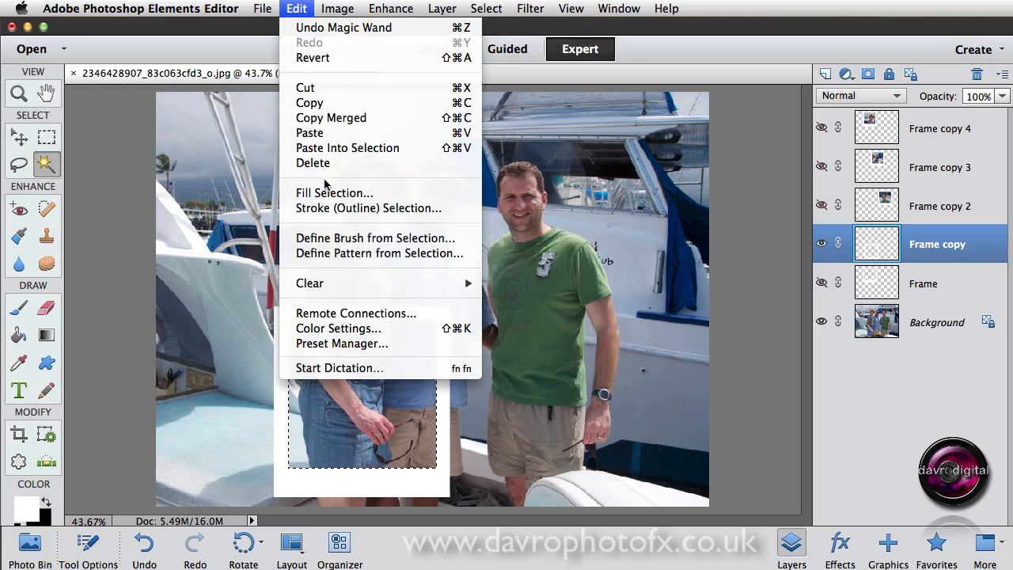
pyautogui.click(329, 148)
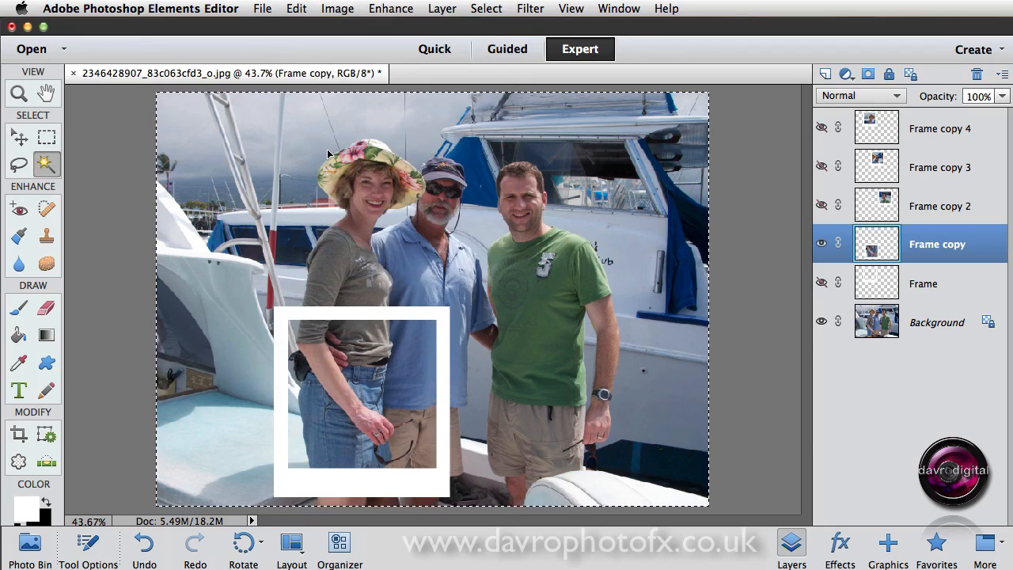
pyautogui.press('super+d')
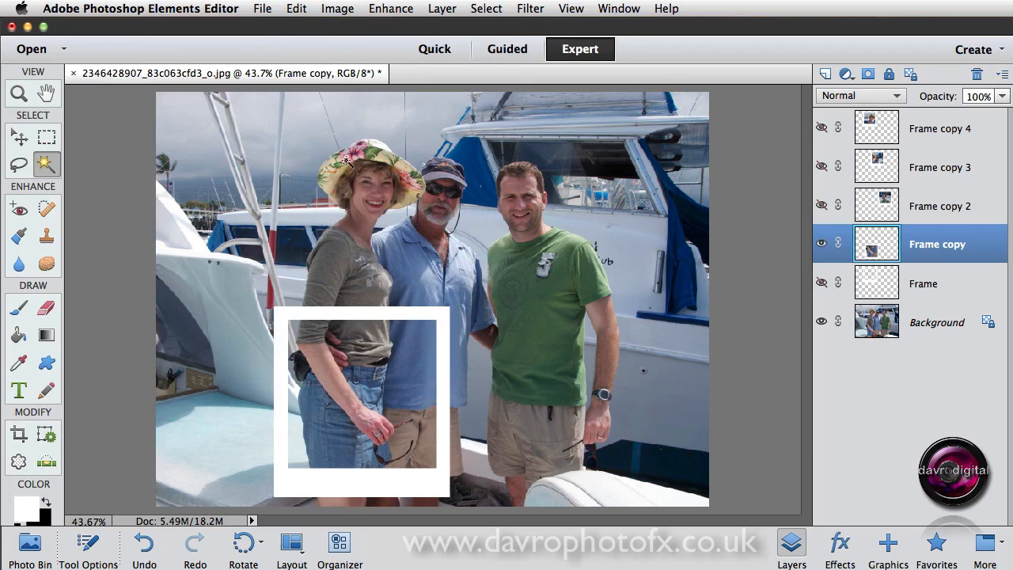
pyautogui.click(822, 244)
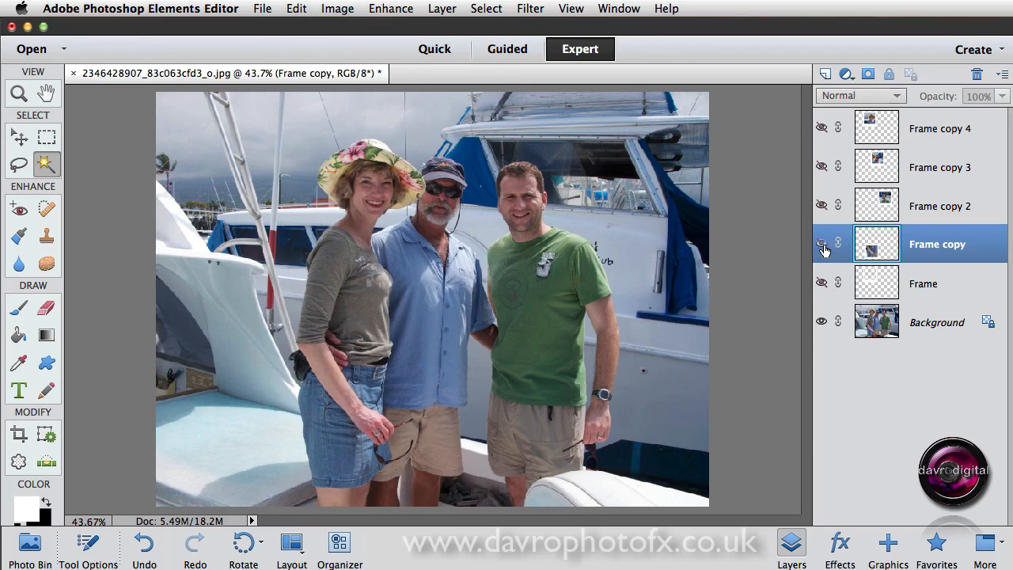
# - Show the Frame layer and move its frame over the lower torso of the man in the green T-shirt
pyautogui.click(822, 283)
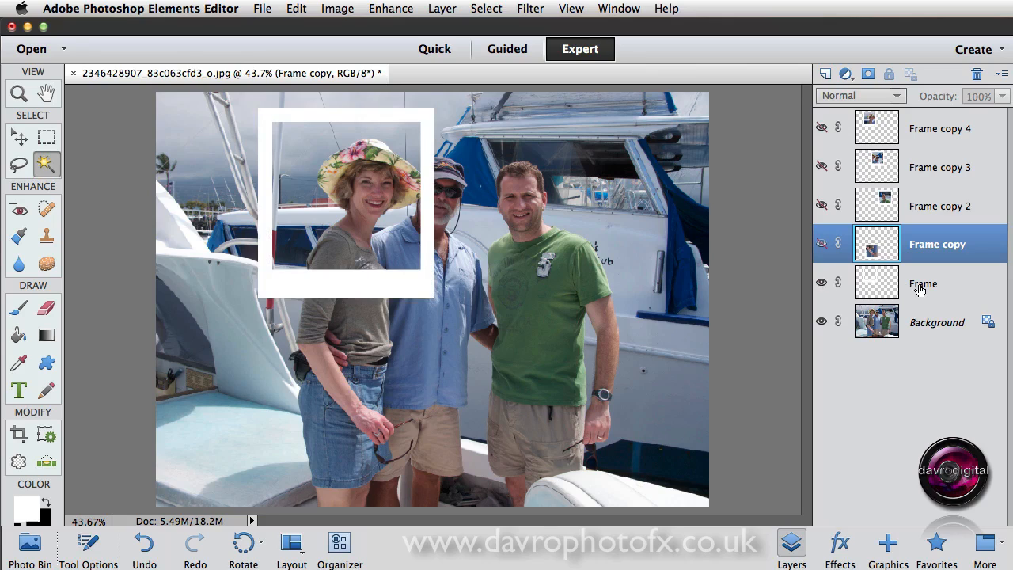
pyautogui.click(922, 287)
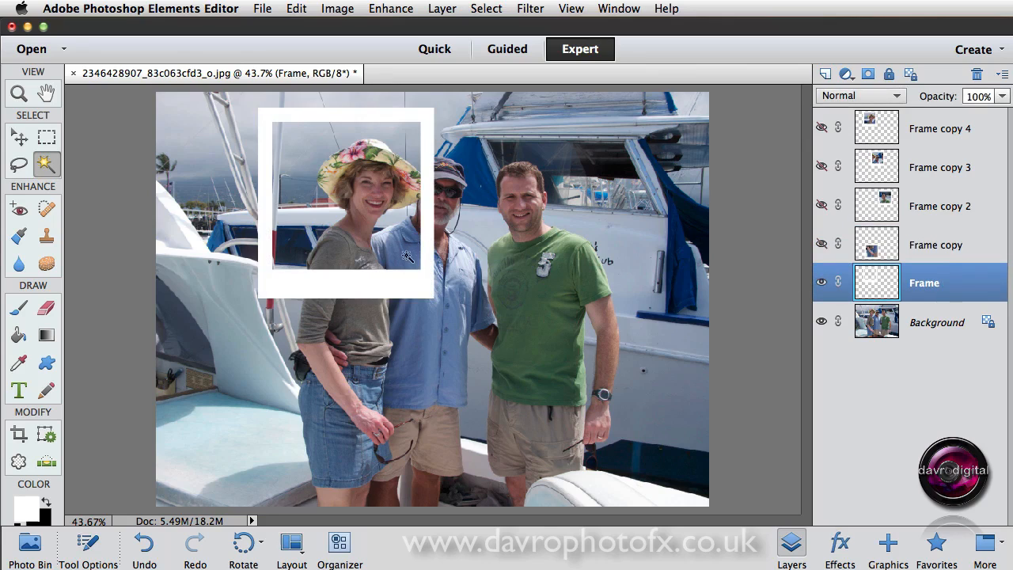
pyautogui.moveTo(375, 276); pyautogui.dragTo(570, 472)
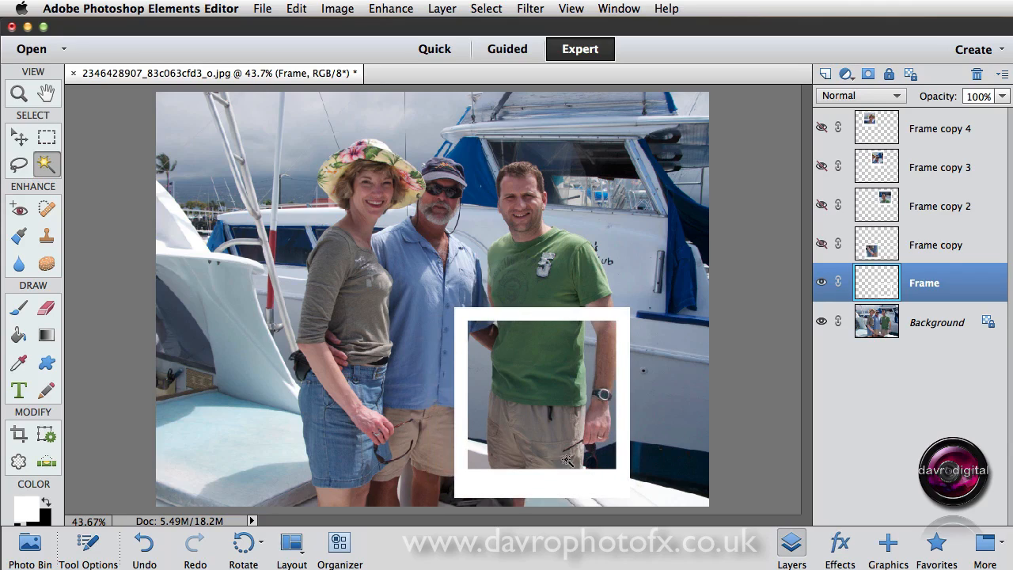
# - Select the opening of the Frame layer with the Magic Wand, paste the copied photo into it and deselect
pyautogui.click(559, 412)
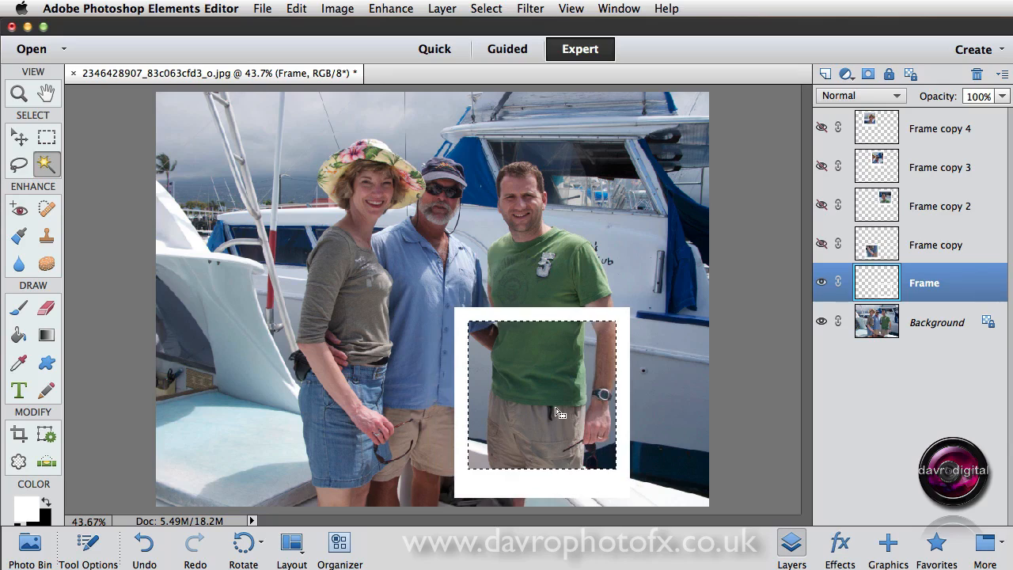
pyautogui.click(295, 9)
pyautogui.click(316, 149)
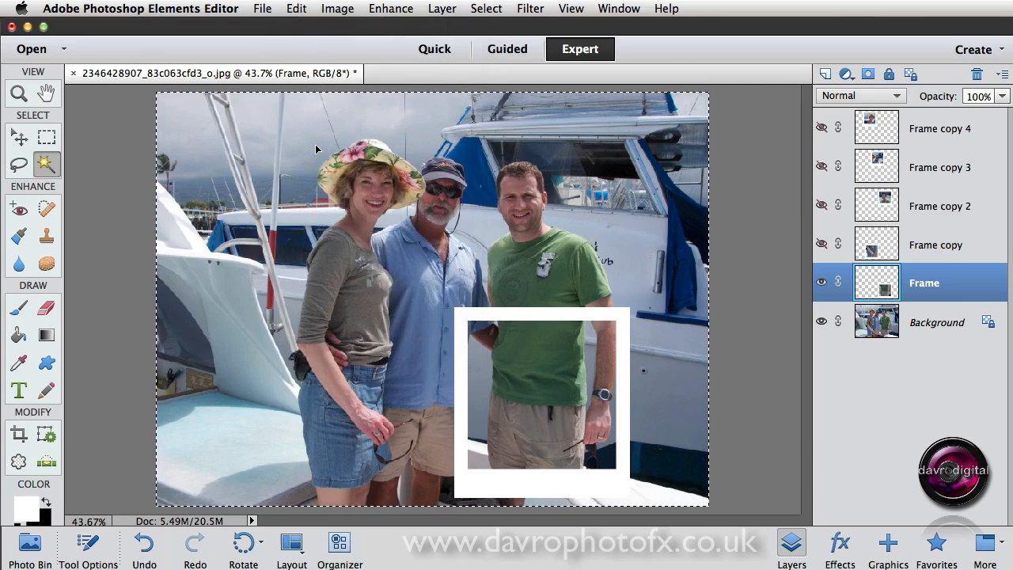
pyautogui.press('super+d')
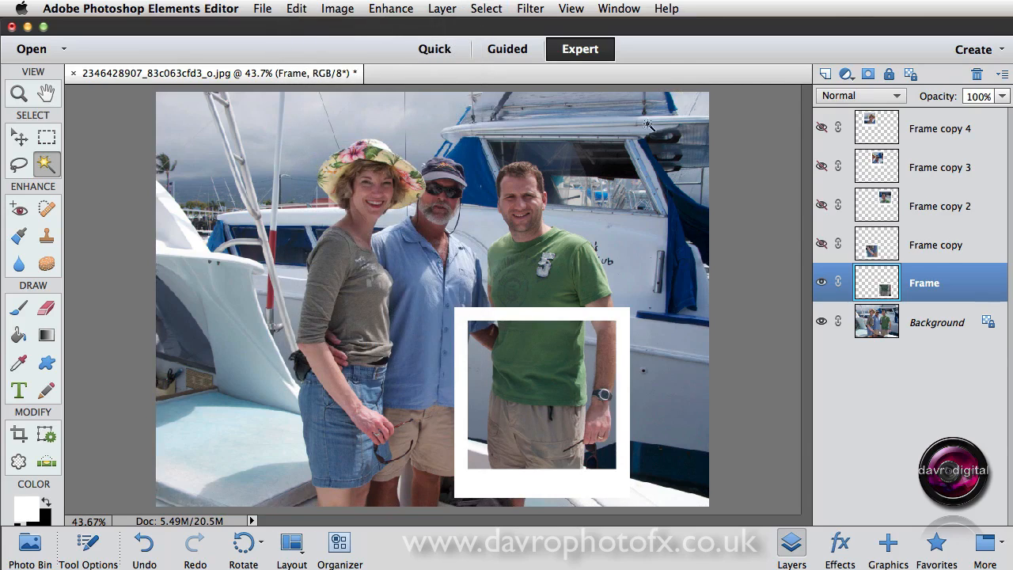
# - Make the Frame copy 4, Frame copy 3, Frame copy 2 and Frame copy layers visible again
pyautogui.click(821, 129)
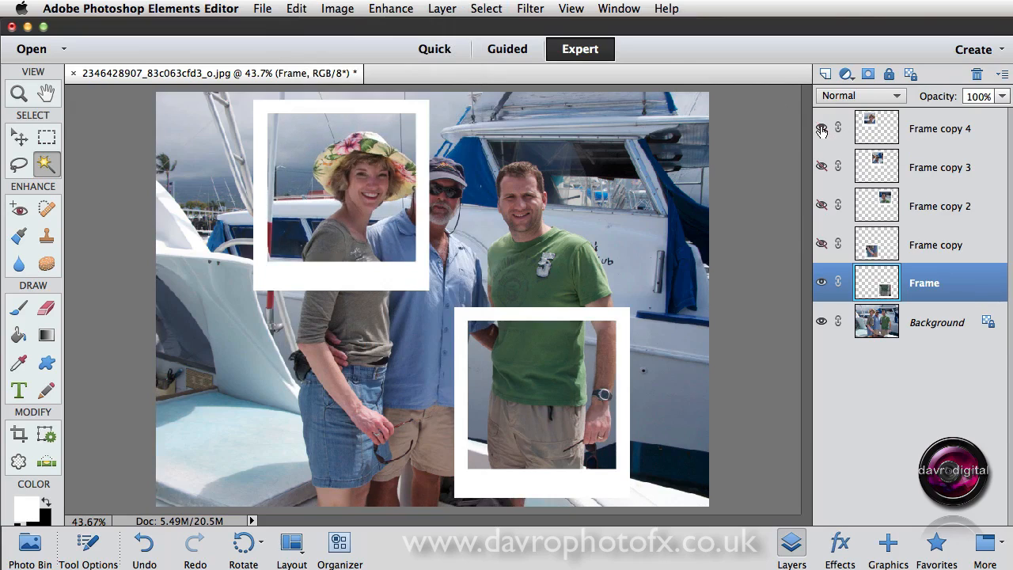
pyautogui.click(821, 129)
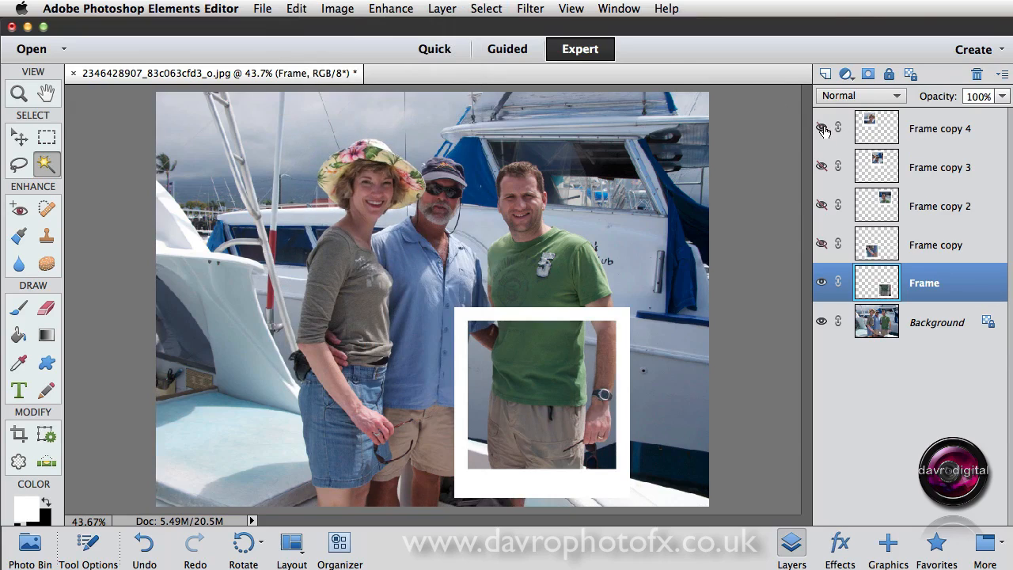
pyautogui.click(822, 128)
pyautogui.click(821, 166)
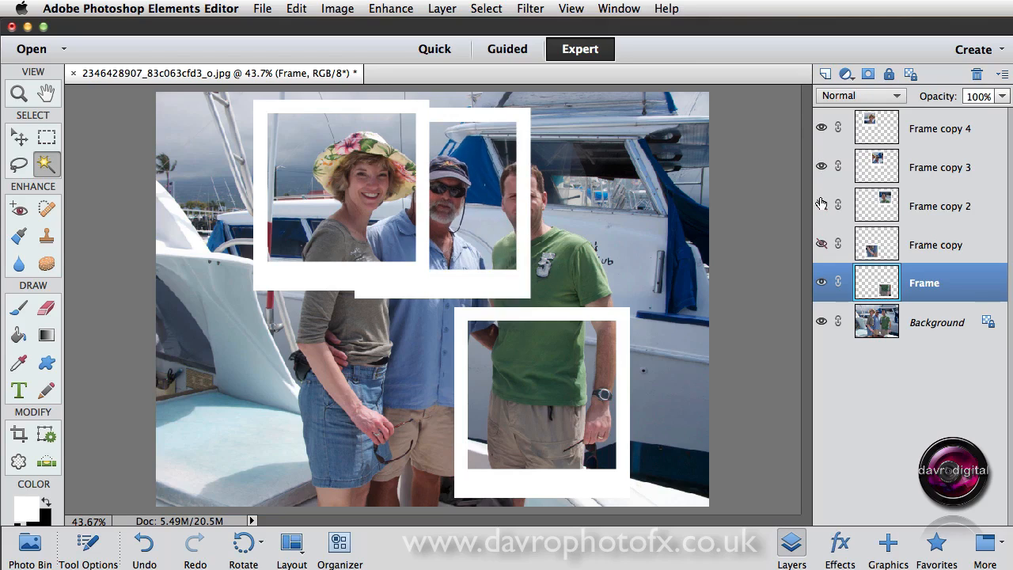
pyautogui.click(821, 205)
pyautogui.click(820, 244)
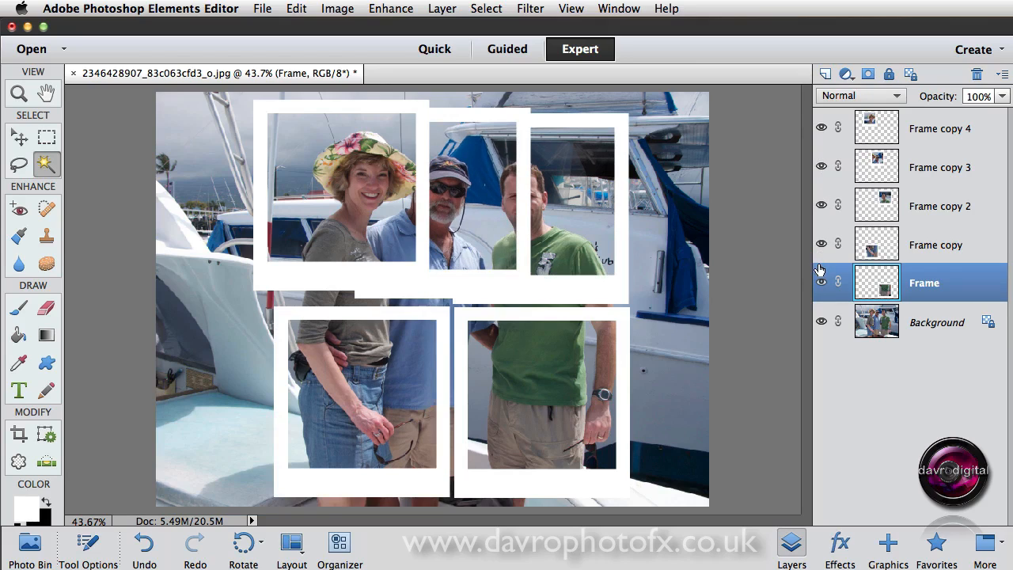
# - With the Move tool, shift the woman's upper frame slightly down and left, and the capped man's frame slightly up and left
pyautogui.click(20, 137)
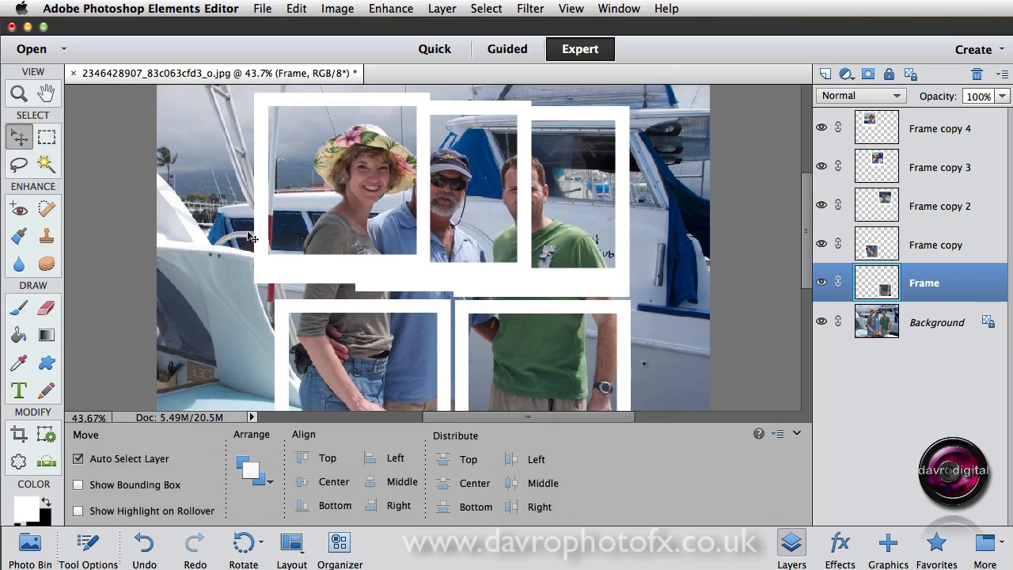
pyautogui.click(89, 548)
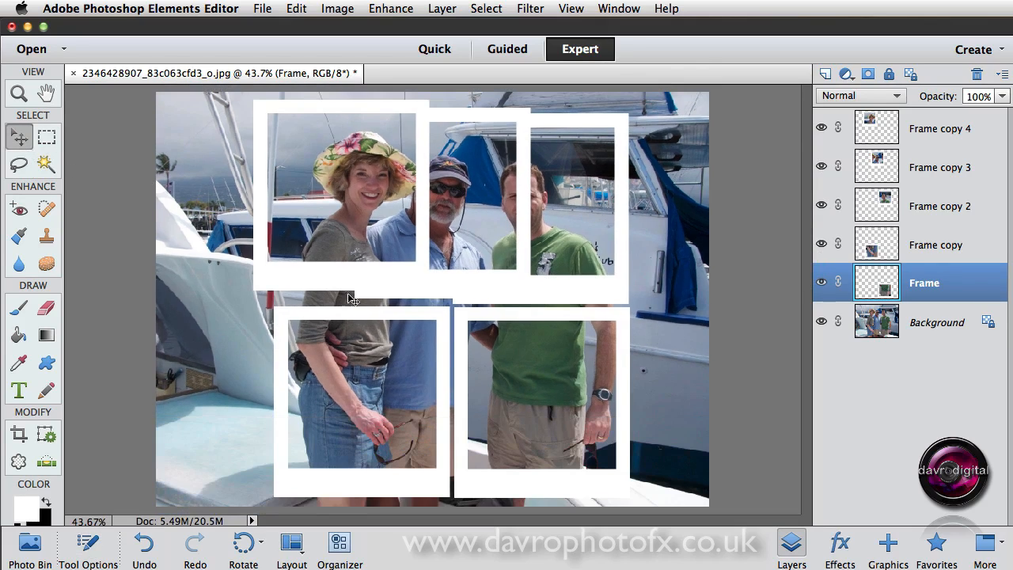
pyautogui.moveTo(344, 275); pyautogui.dragTo(337, 283)
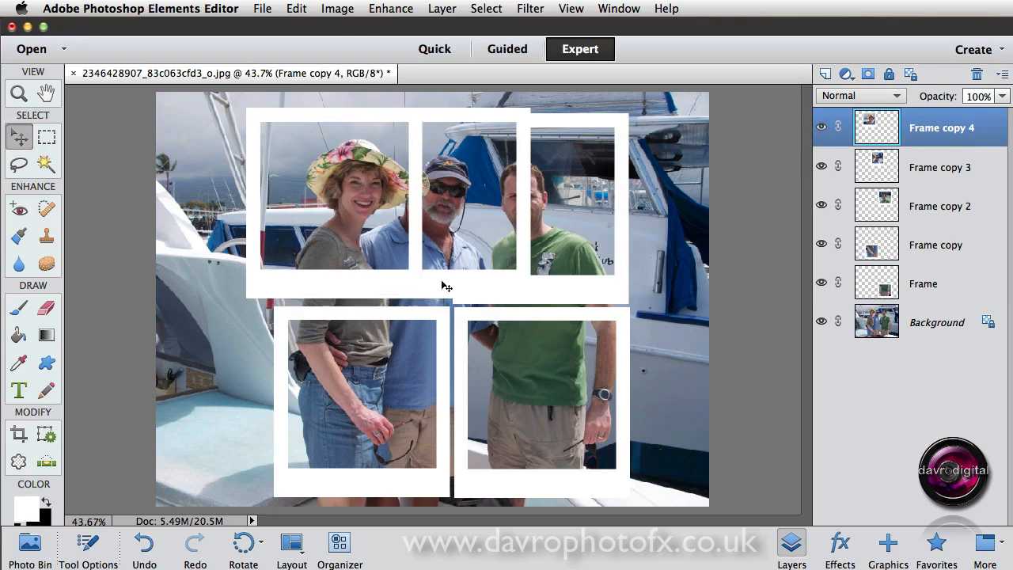
pyautogui.moveTo(462, 280)
pyautogui.mouseDown()
pyautogui.moveTo(465, 262)
pyautogui.moveTo(455, 271)
pyautogui.mouseUp()
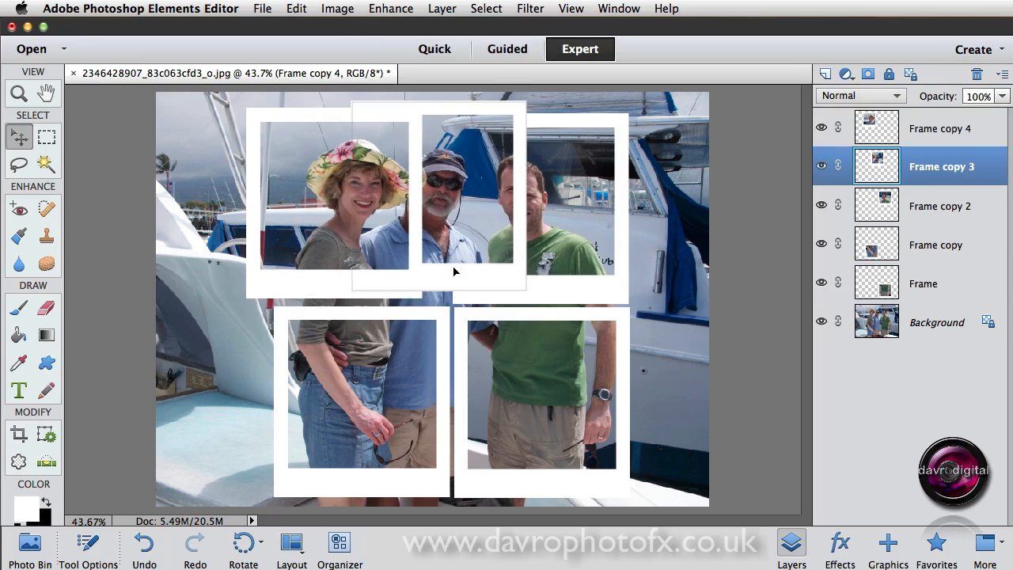
# - Reposition the upper frame of the man in green slightly up and right, and stack Frame copy 2 above Frame copy 3
pyautogui.moveTo(610, 286); pyautogui.dragTo(567, 269)
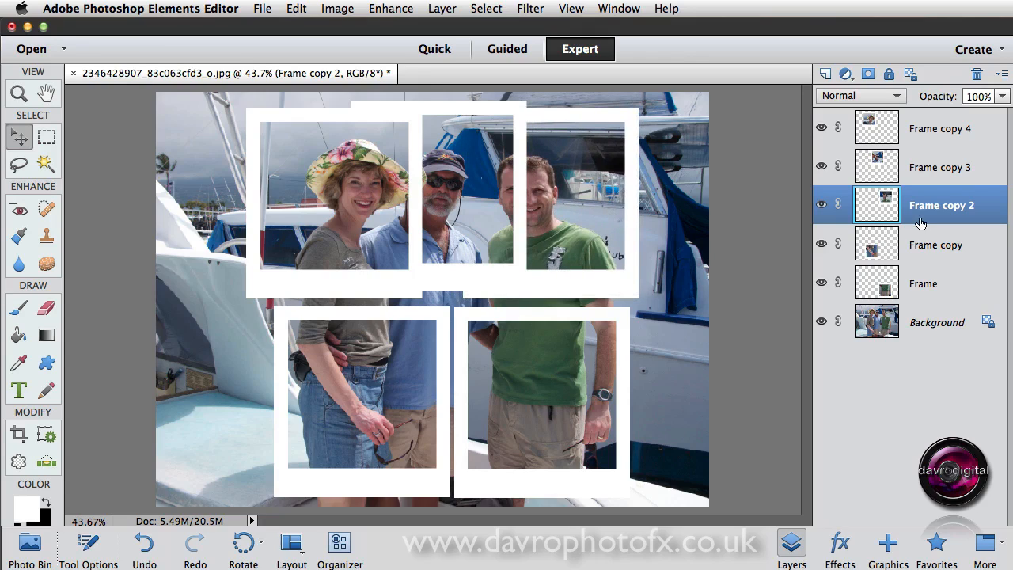
pyautogui.moveTo(930, 204); pyautogui.dragTo(929, 165)
pyautogui.moveTo(584, 269); pyautogui.dragTo(594, 270)
# - Move the two lower frames up so their top edges tuck under the upper frames, shifting the green-shirt one slightly right
pyautogui.moveTo(398, 456); pyautogui.dragTo(391, 429)
pyautogui.moveTo(504, 473); pyautogui.dragTo(520, 455)
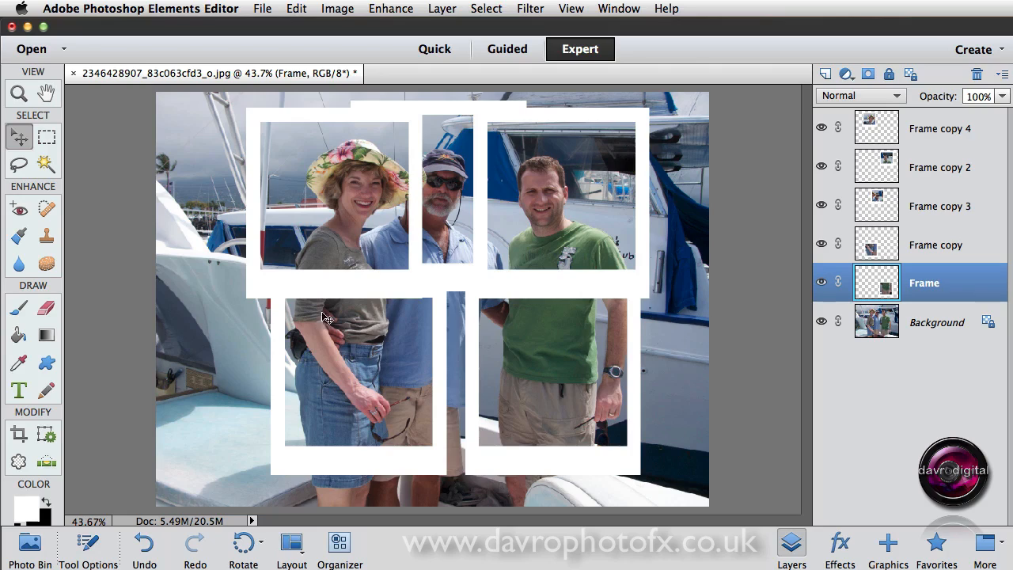
# - Rotate the woman's upper frame on Frame copy 4 slightly counterclockwise and apply the transformation
pyautogui.click(260, 283)
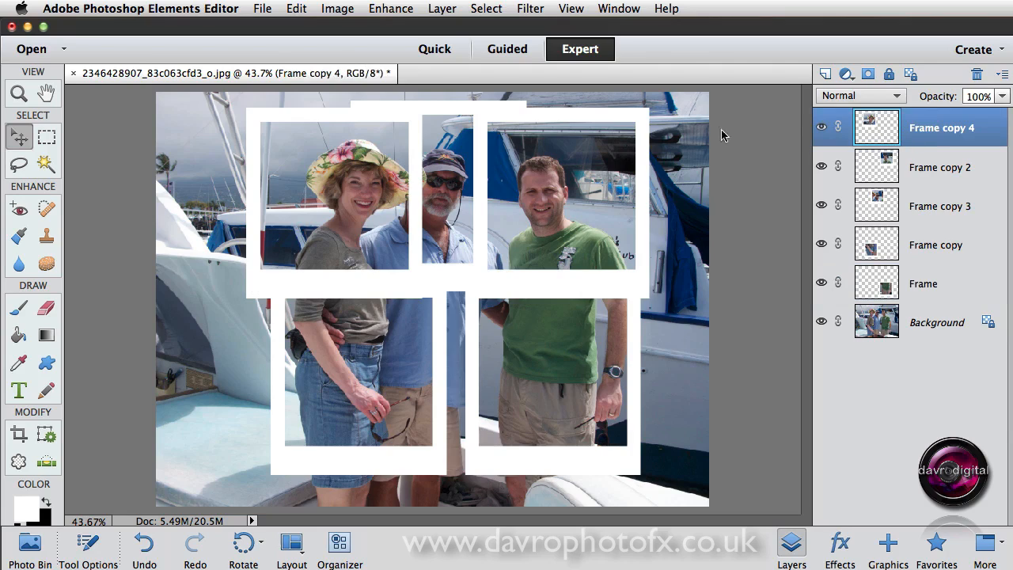
pyautogui.click(337, 9)
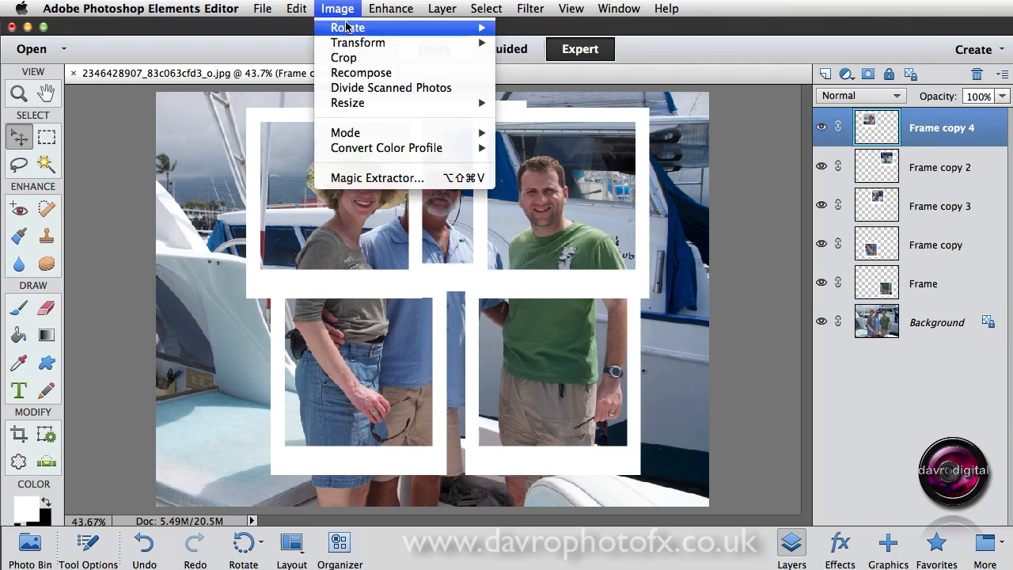
pyautogui.moveTo(359, 42)
pyautogui.click(557, 45)
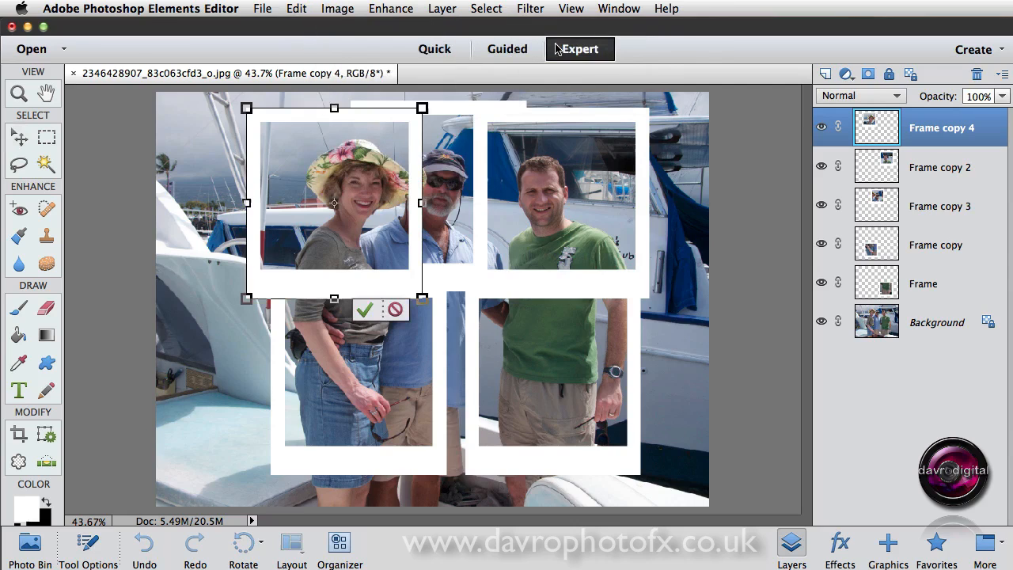
pyautogui.moveTo(446, 103); pyautogui.dragTo(438, 94)
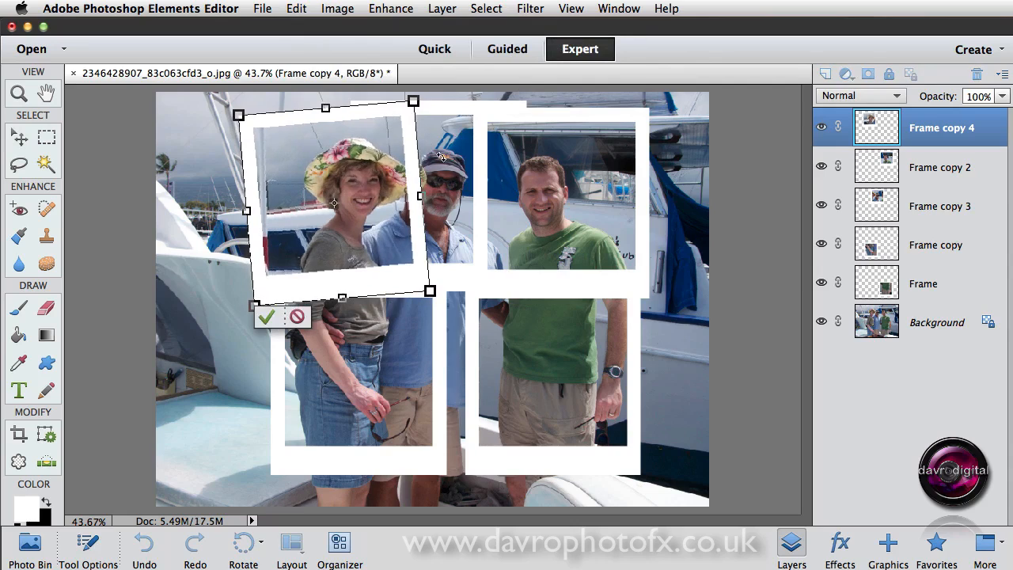
pyautogui.click(267, 317)
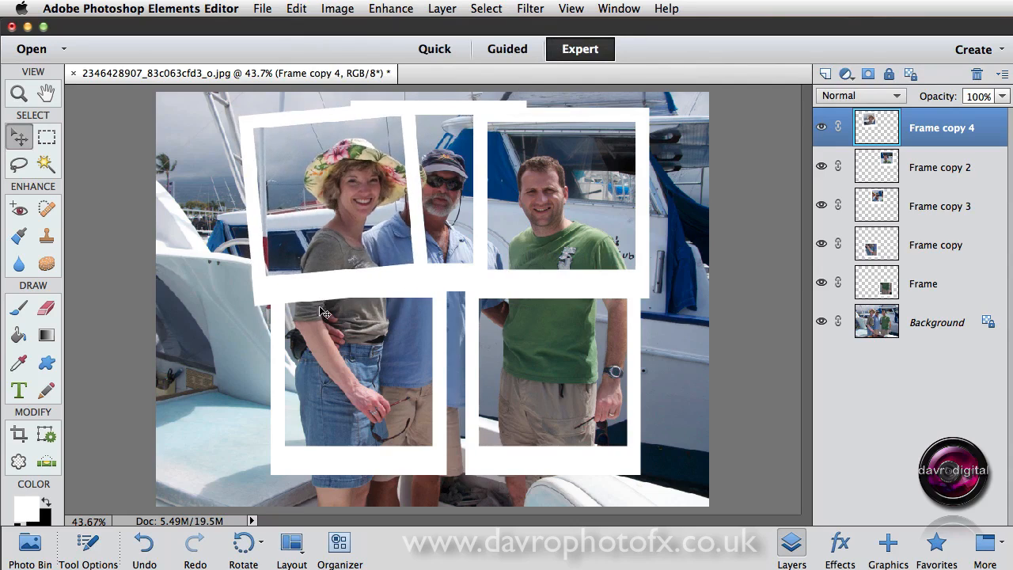
# - Nudge the capped man's frame on Frame copy 3 slightly down and rotate it slightly clockwise
pyautogui.click(446, 267)
pyautogui.moveTo(445, 267); pyautogui.dragTo(448, 277)
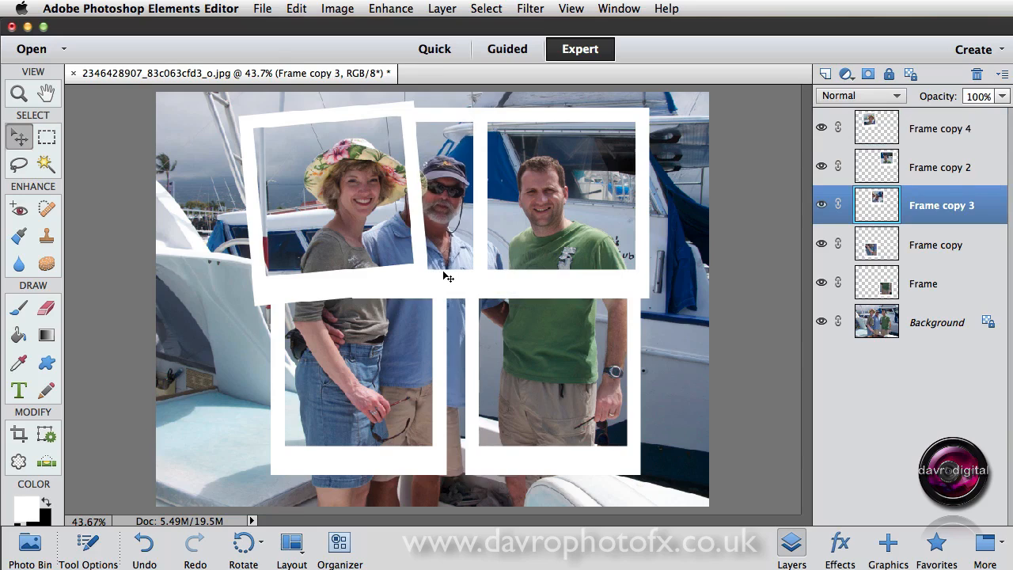
pyautogui.press('super+t')
pyautogui.moveTo(559, 355); pyautogui.dragTo(546, 362)
pyautogui.click(464, 316)
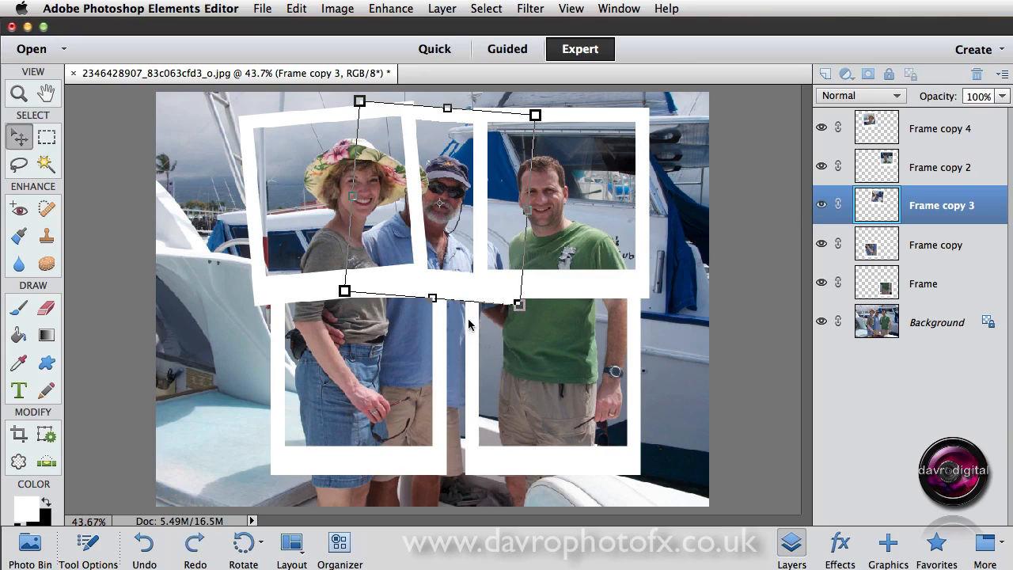
# - Rotate the upper frame of the man in green on Frame copy 2 slightly counterclockwise
pyautogui.click(578, 282)
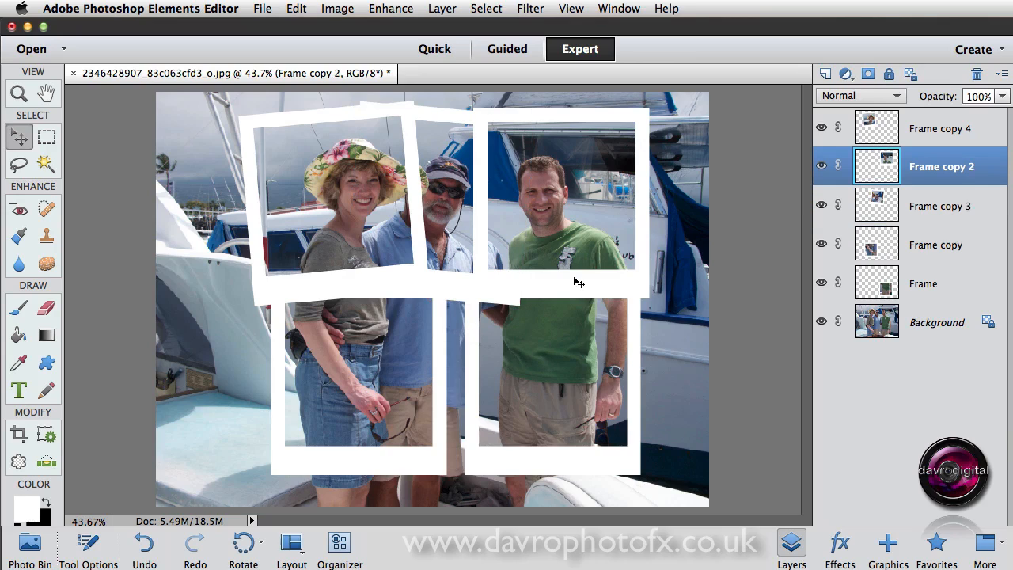
pyautogui.press('super+t')
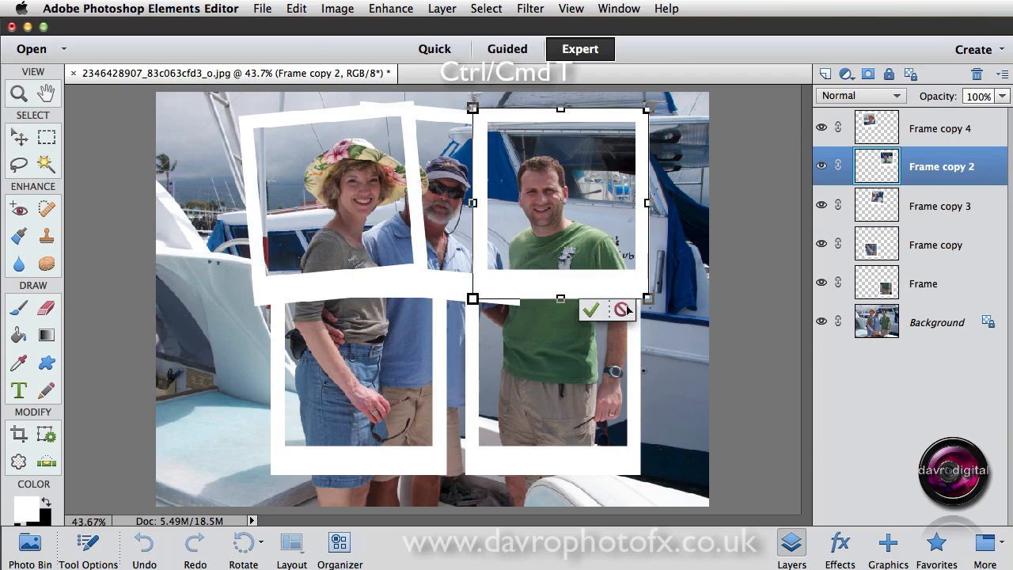
pyautogui.moveTo(698, 323)
pyautogui.mouseDown()
pyautogui.moveTo(681, 335)
pyautogui.moveTo(698, 315)
pyautogui.mouseUp()
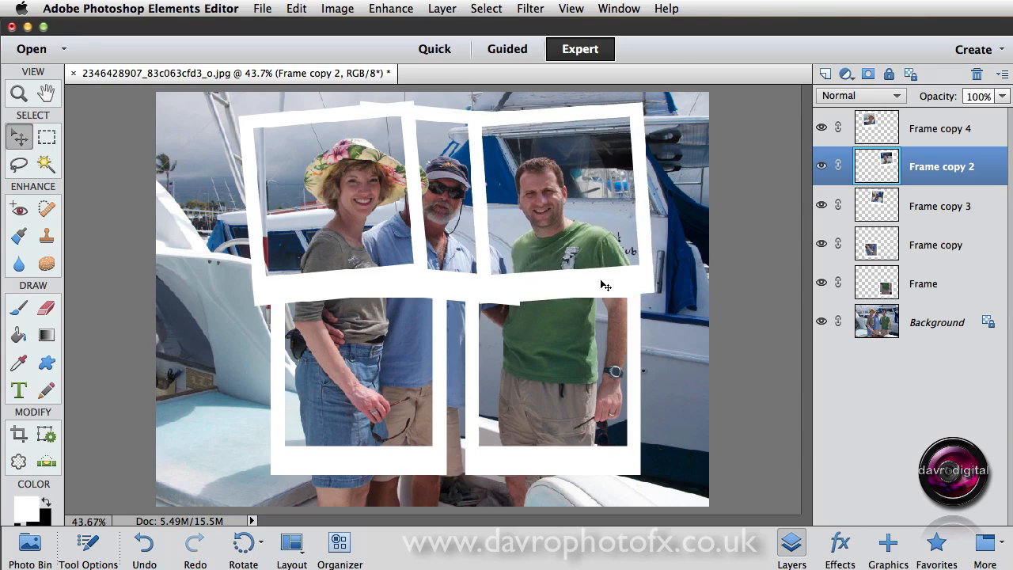
# - Nudge the woman's lower frame on Frame copy slightly right and apply the transformation
pyautogui.click(367, 386)
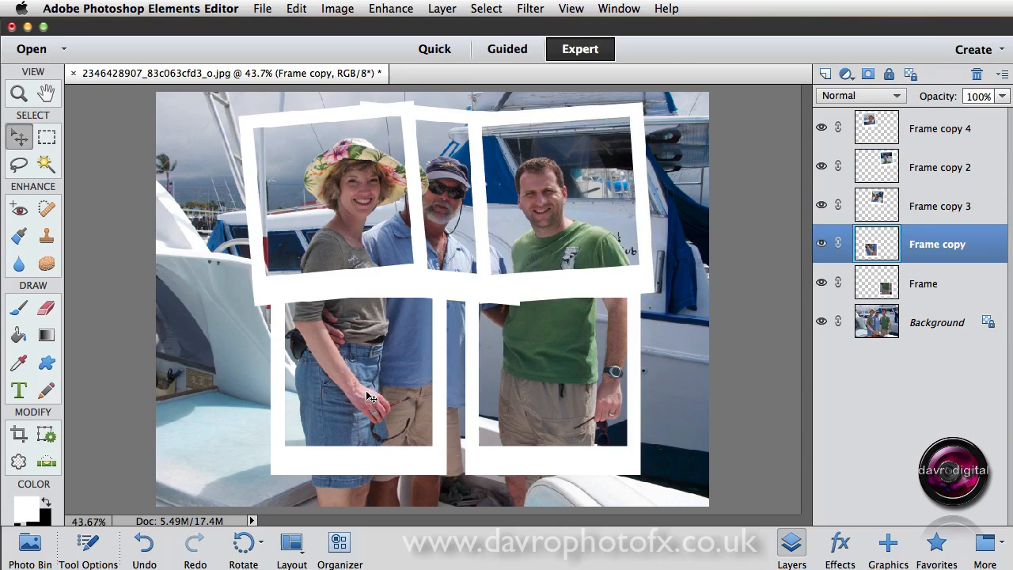
pyautogui.hotkey('ctrl', 't')
pyautogui.moveTo(470, 489); pyautogui.dragTo(463, 482)
pyautogui.moveTo(398, 419); pyautogui.dragTo(405, 426)
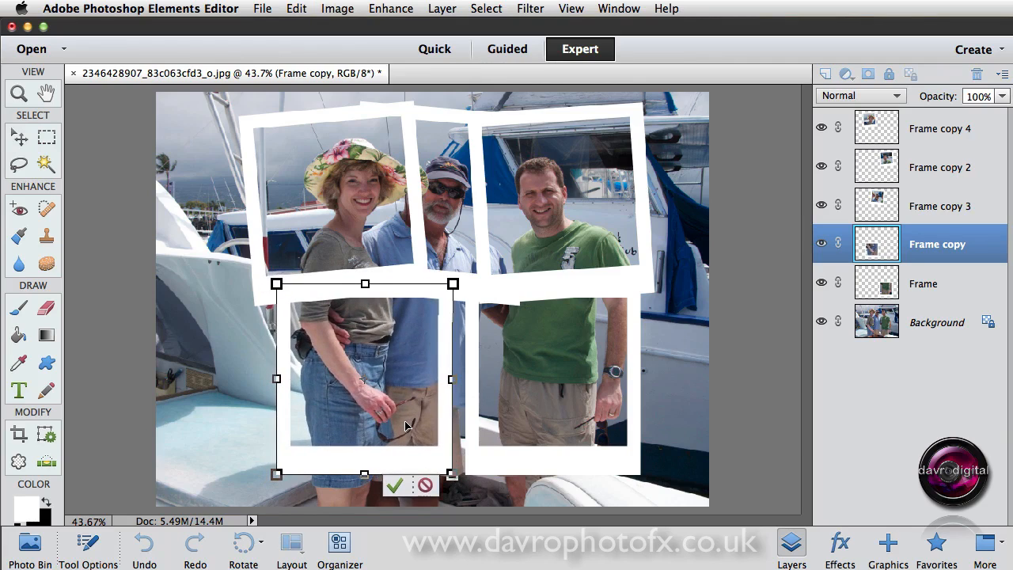
pyautogui.click(387, 486)
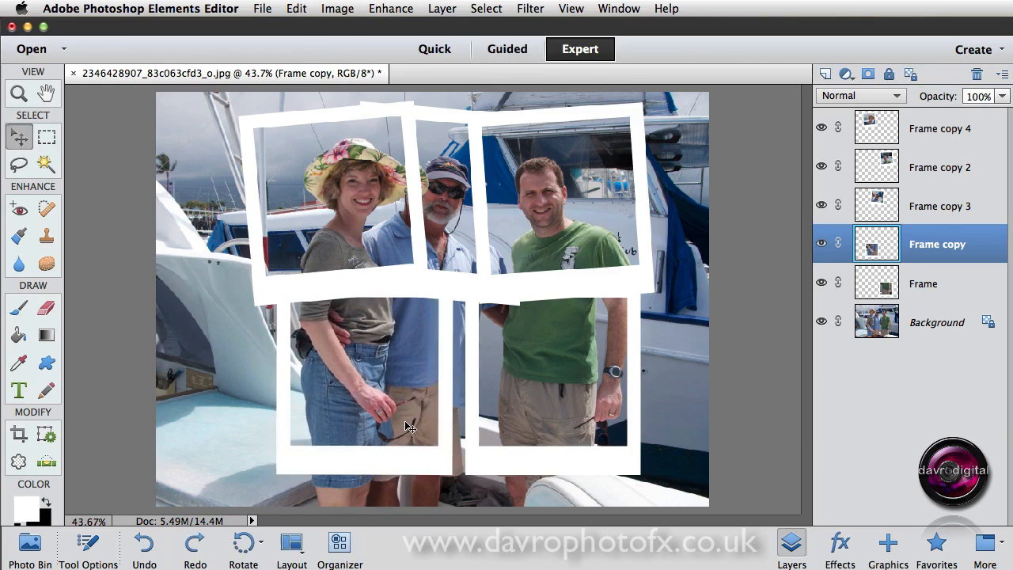
# - Nudge the green-shirt man's lower frame on the Frame layer slightly right, rotate it slightly clockwise and apply the transformation
pyautogui.click(560, 413)
pyautogui.moveTo(558, 406); pyautogui.dragTo(560, 405)
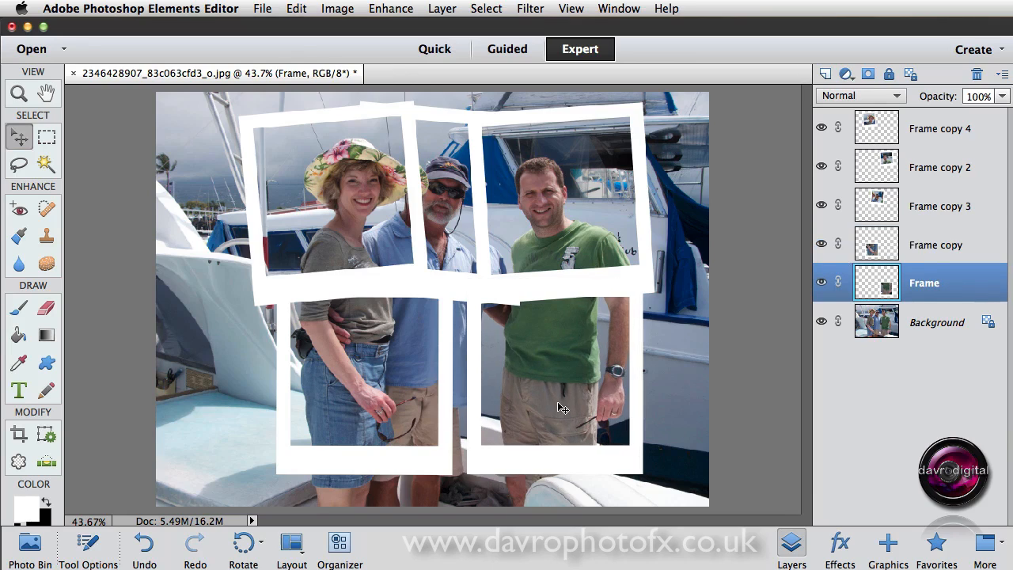
pyautogui.click(560, 409)
pyautogui.moveTo(691, 471); pyautogui.dragTo(651, 459)
pyautogui.moveTo(564, 421); pyautogui.dragTo(566, 425)
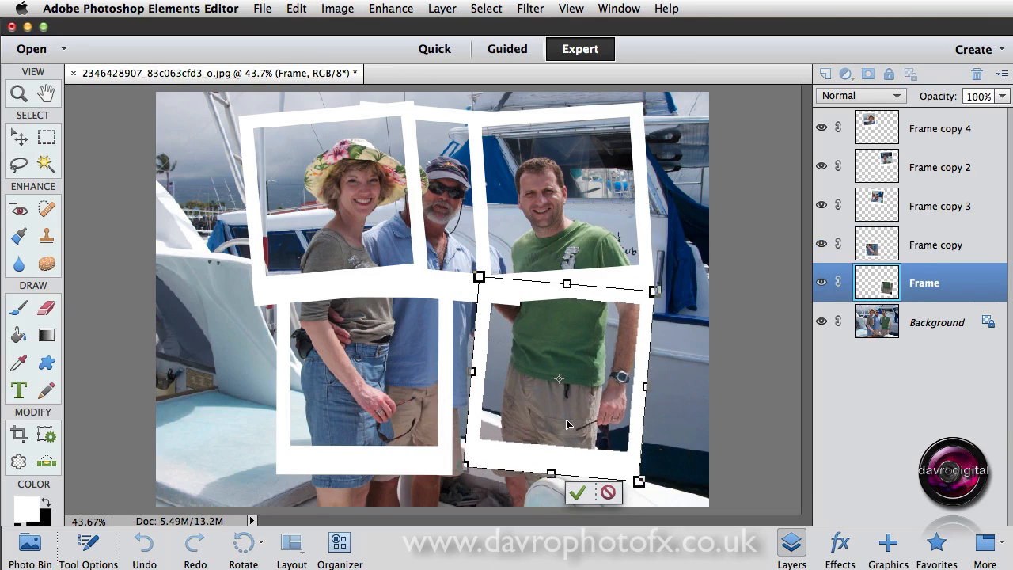
pyautogui.click(577, 492)
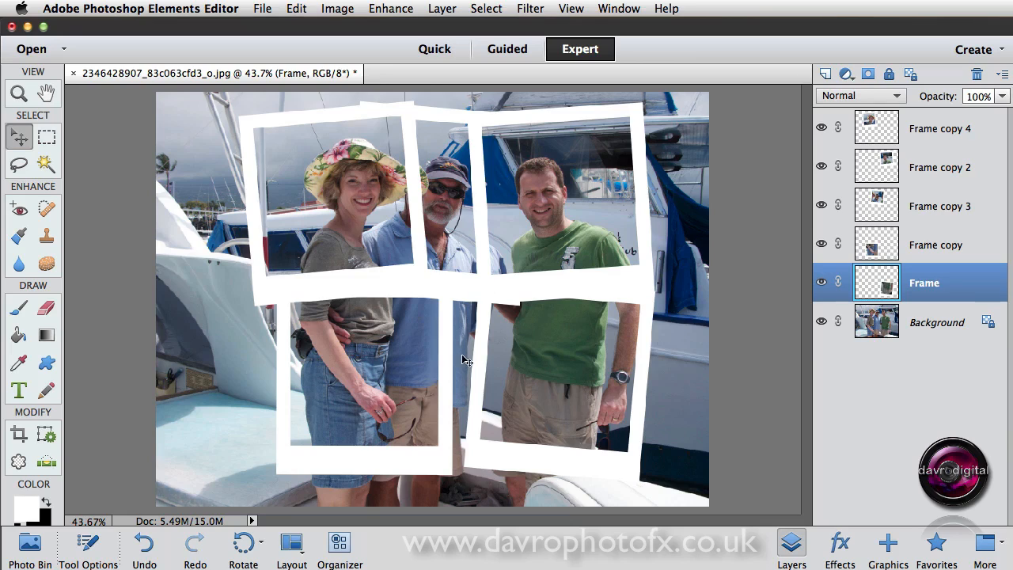
# - Rotate the woman's lower frame on Frame copy slightly clockwise, shift it slightly left and apply the transformation
pyautogui.click(390, 414)
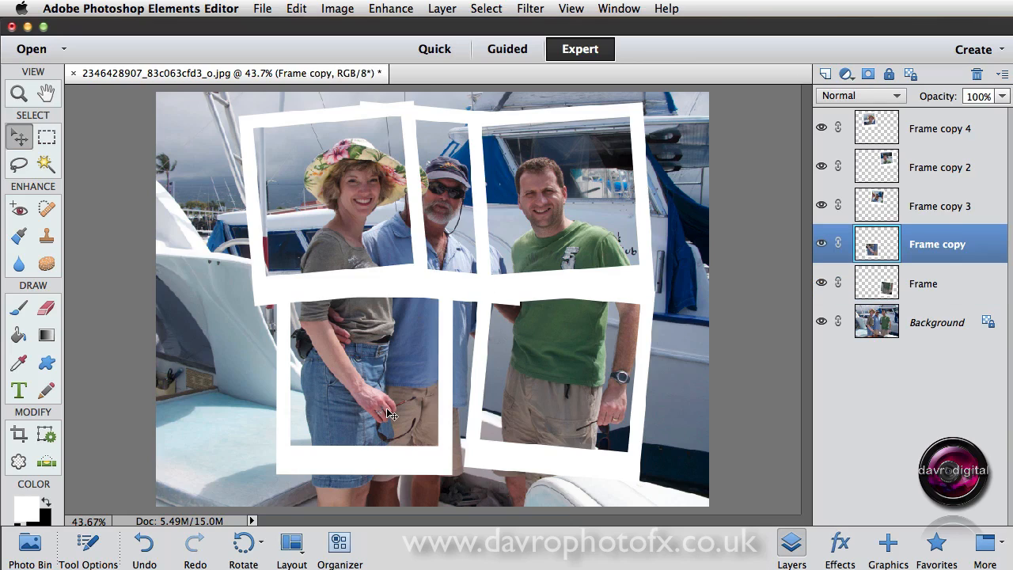
pyautogui.click(390, 415)
pyautogui.moveTo(485, 510); pyautogui.dragTo(472, 511)
pyautogui.moveTo(404, 425); pyautogui.dragTo(397, 426)
pyautogui.press('Return')
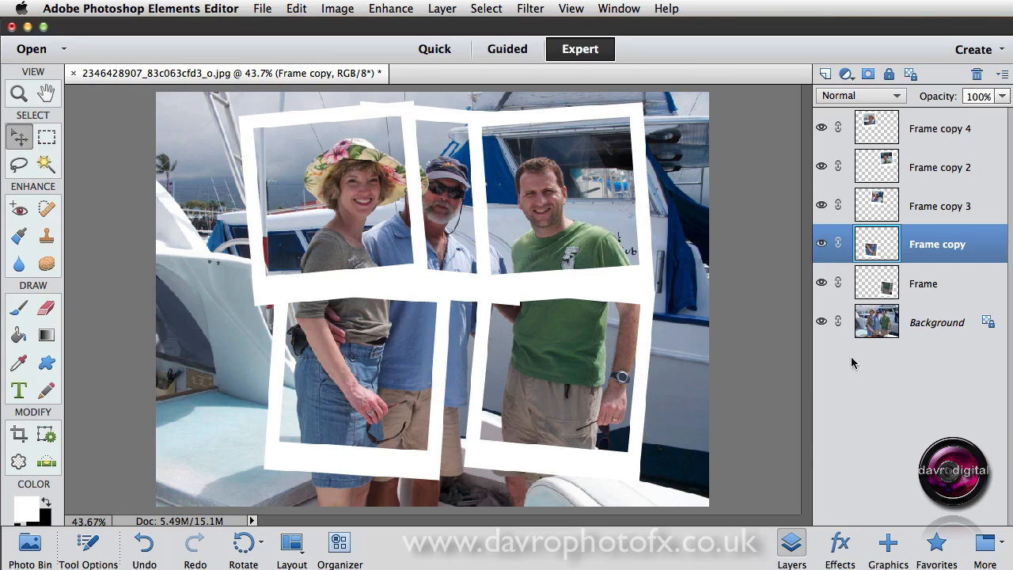
# - Add a drop shadow to the Frame layer with size 46 px and distance 13 px
pyautogui.click(931, 285)
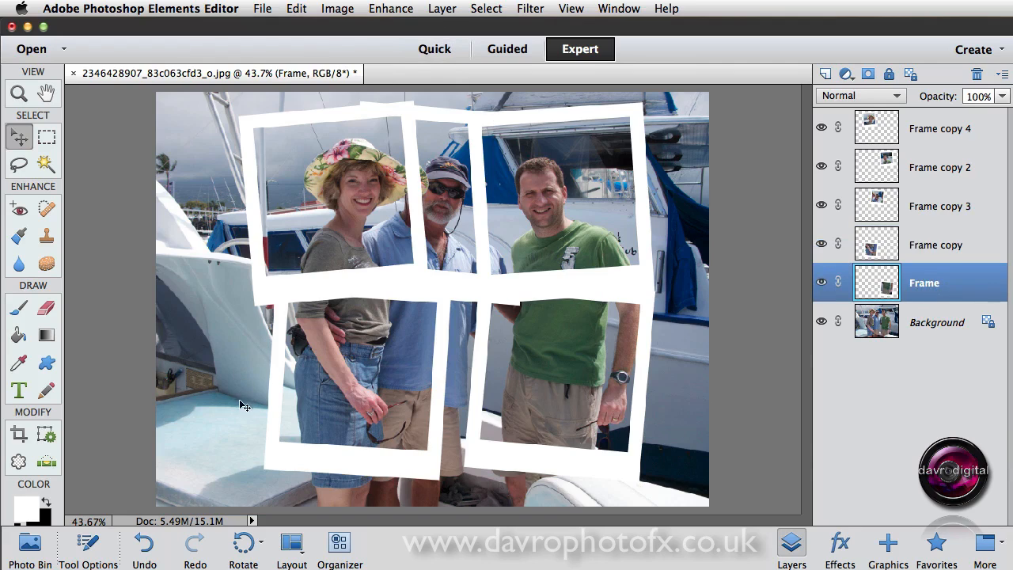
pyautogui.click(472, 9)
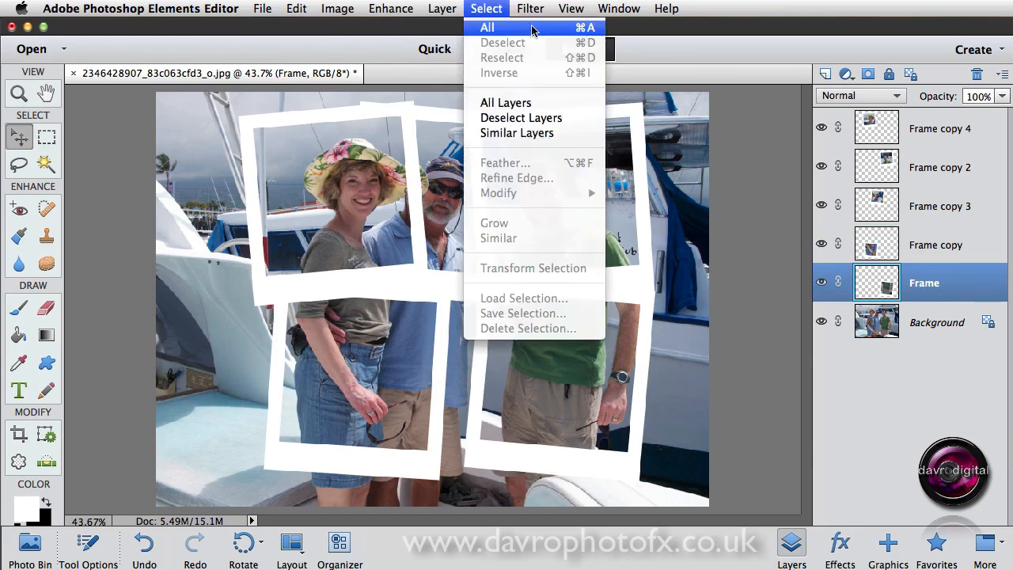
pyautogui.moveTo(443, 8)
pyautogui.moveTo(463, 107)
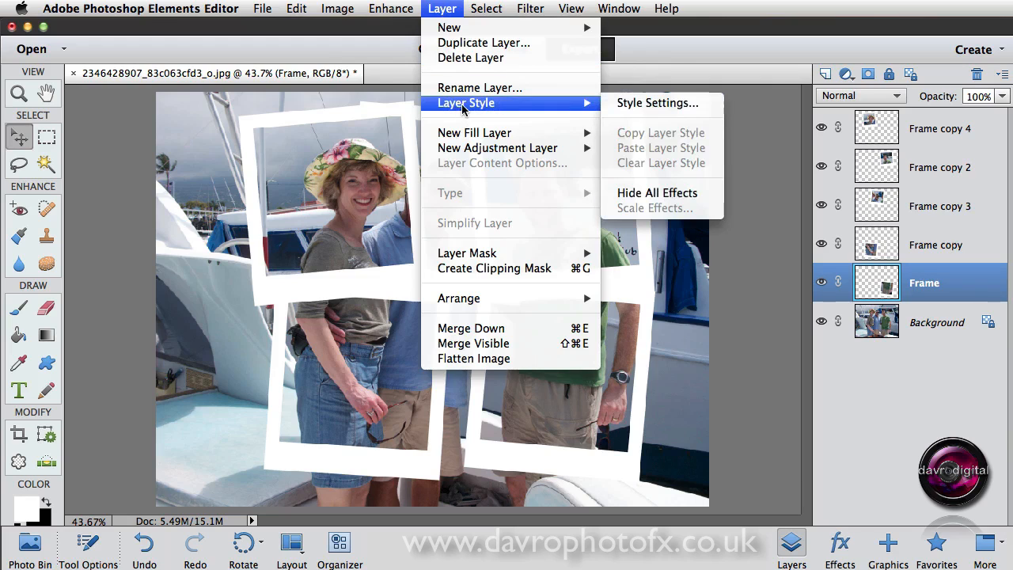
pyautogui.click(630, 103)
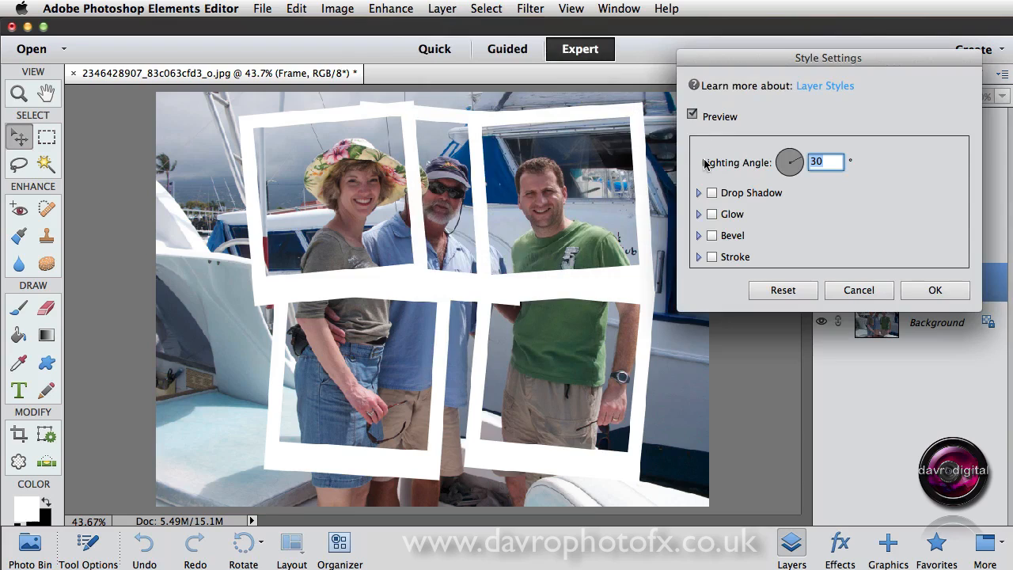
pyautogui.click(711, 193)
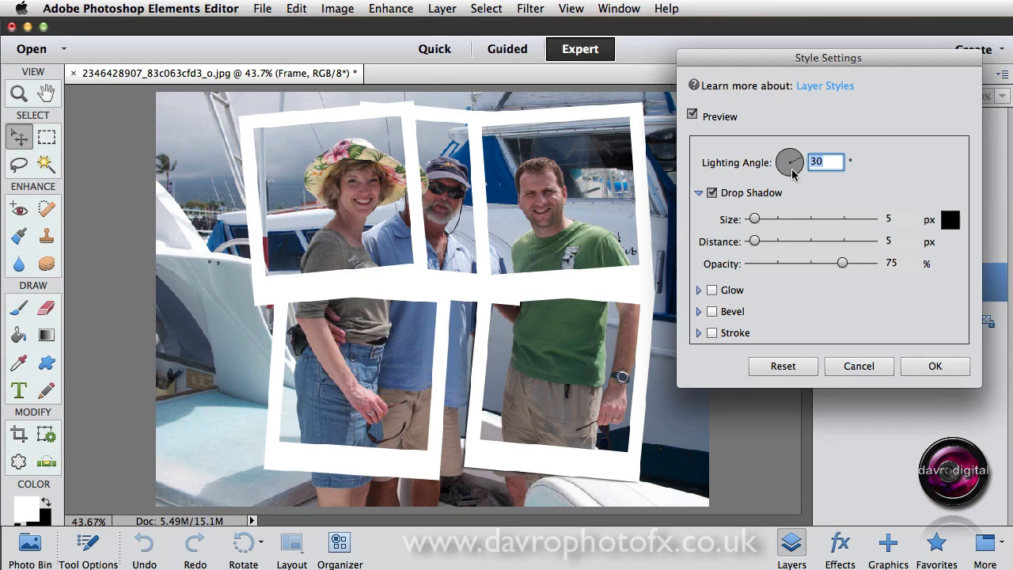
pyautogui.moveTo(756, 220); pyautogui.dragTo(765, 220)
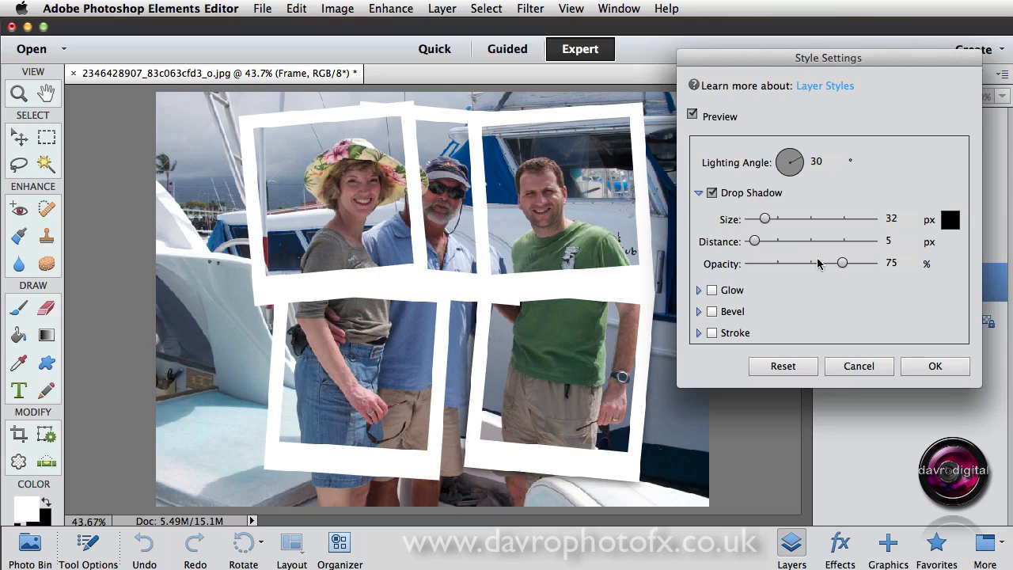
pyautogui.moveTo(755, 242); pyautogui.dragTo(769, 226)
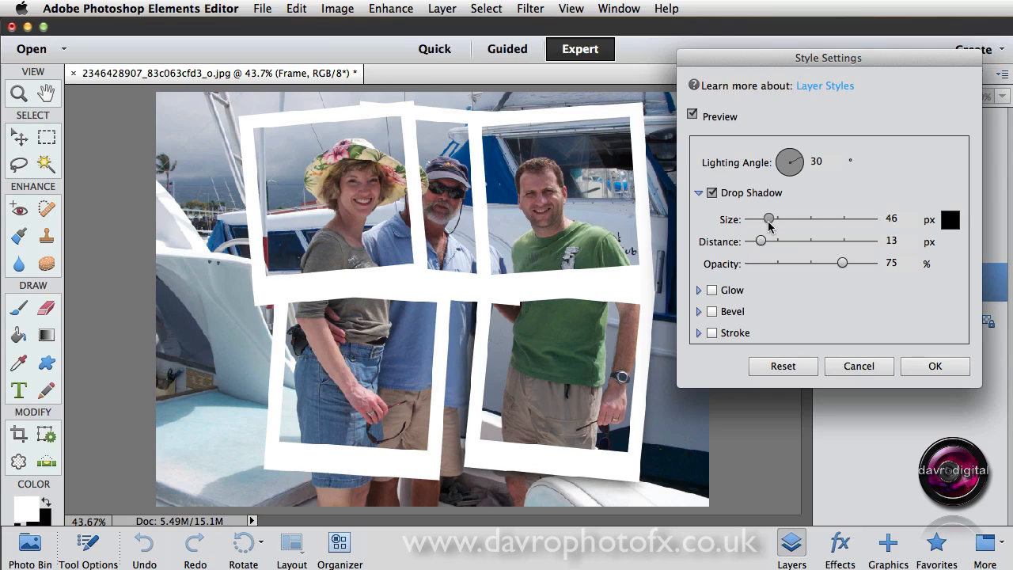
pyautogui.click(935, 366)
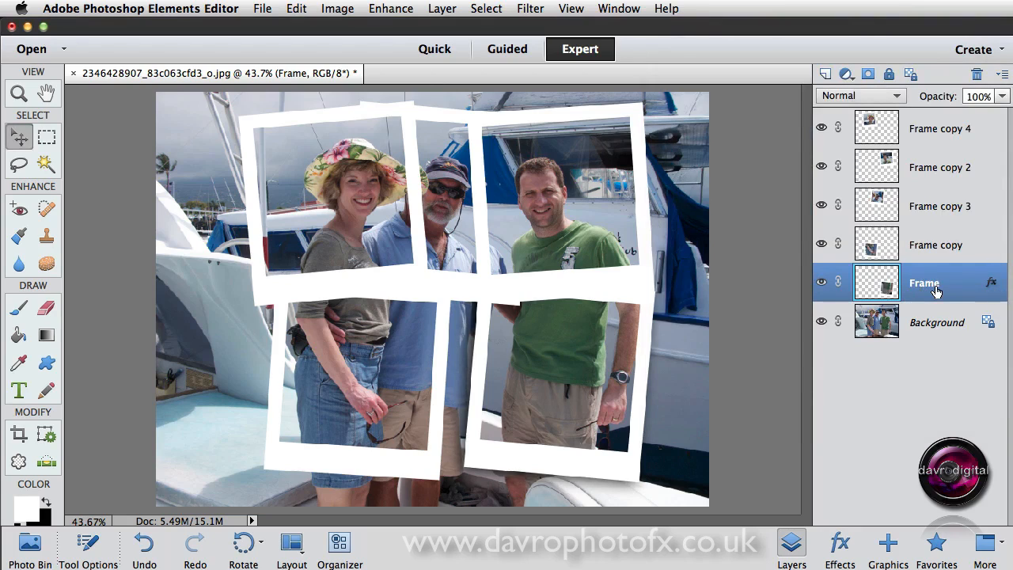
# - Change the Frame layer's drop shadow to a lighting angle of -84°, distance 10 px and opacity 56%
pyautogui.doubleClick(991, 284)
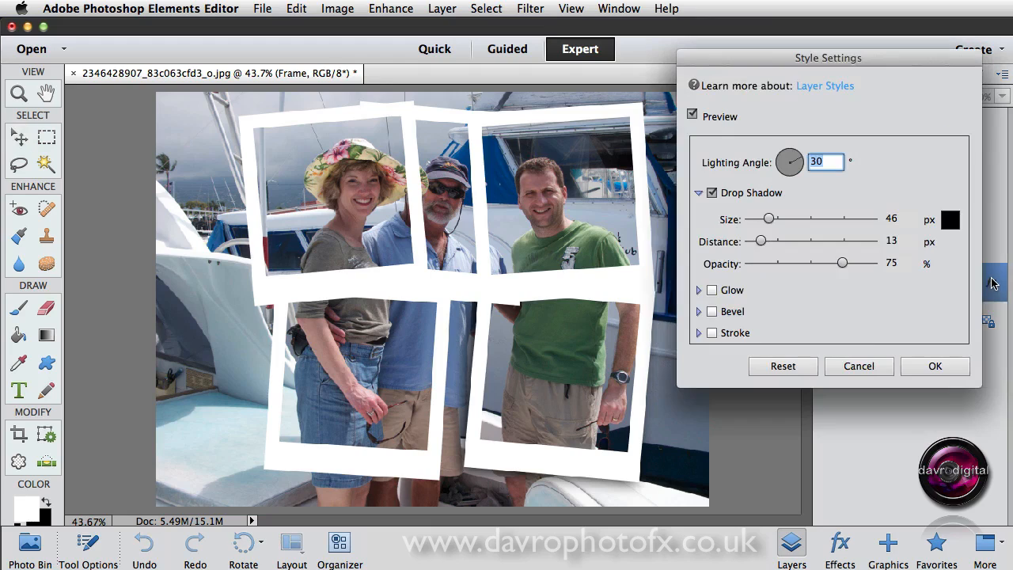
pyautogui.moveTo(567, 422)
pyautogui.mouseDown()
pyautogui.moveTo(551, 419)
pyautogui.moveTo(577, 436)
pyautogui.moveTo(565, 411)
pyautogui.moveTo(558, 429)
pyautogui.moveTo(571, 431)
pyautogui.moveTo(563, 428)
pyautogui.mouseUp()
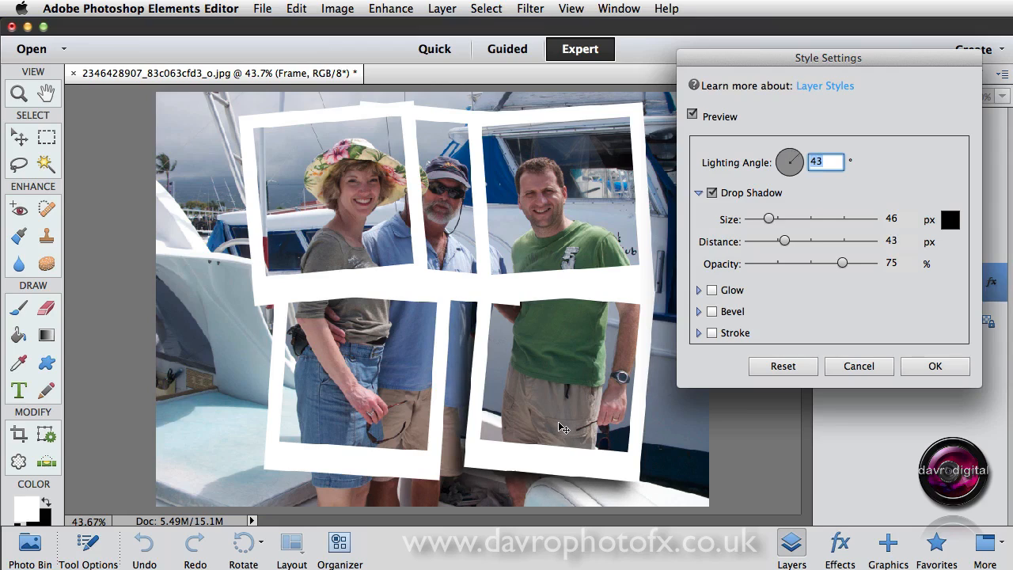
pyautogui.moveTo(842, 262); pyautogui.dragTo(819, 262)
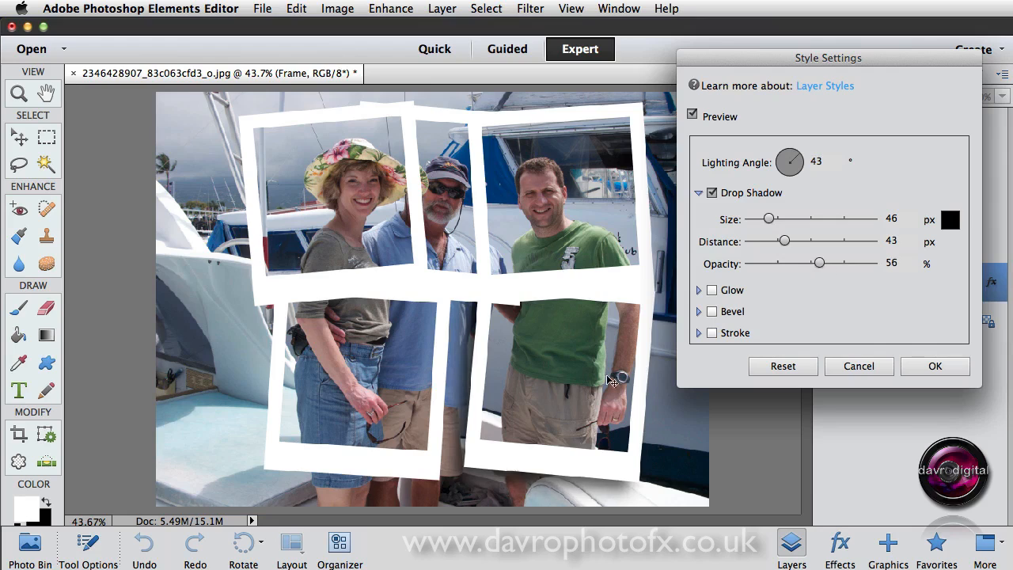
pyautogui.moveTo(519, 422); pyautogui.dragTo(517, 420)
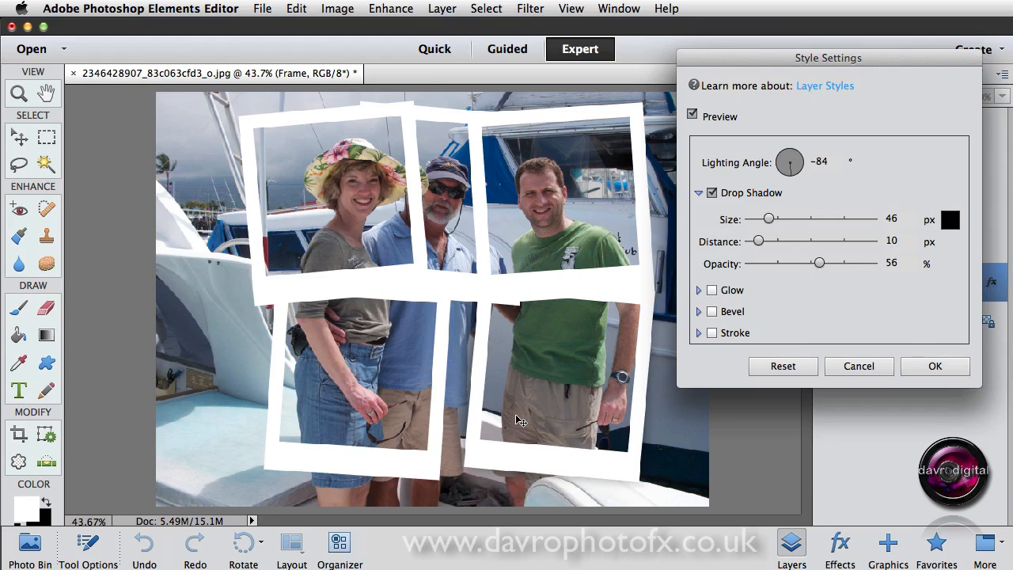
pyautogui.click(933, 365)
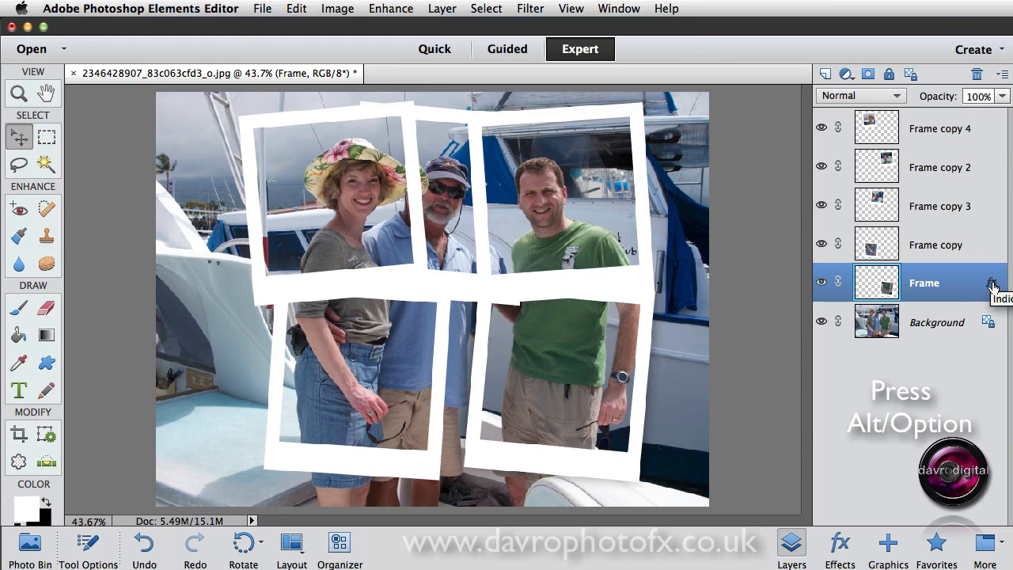
# - Copy the Frame layer's drop shadow style to Frame copy, Frame copy 3, Frame copy 2 and Frame copy 4
pyautogui.moveTo(991, 282); pyautogui.dragTo(995, 255)
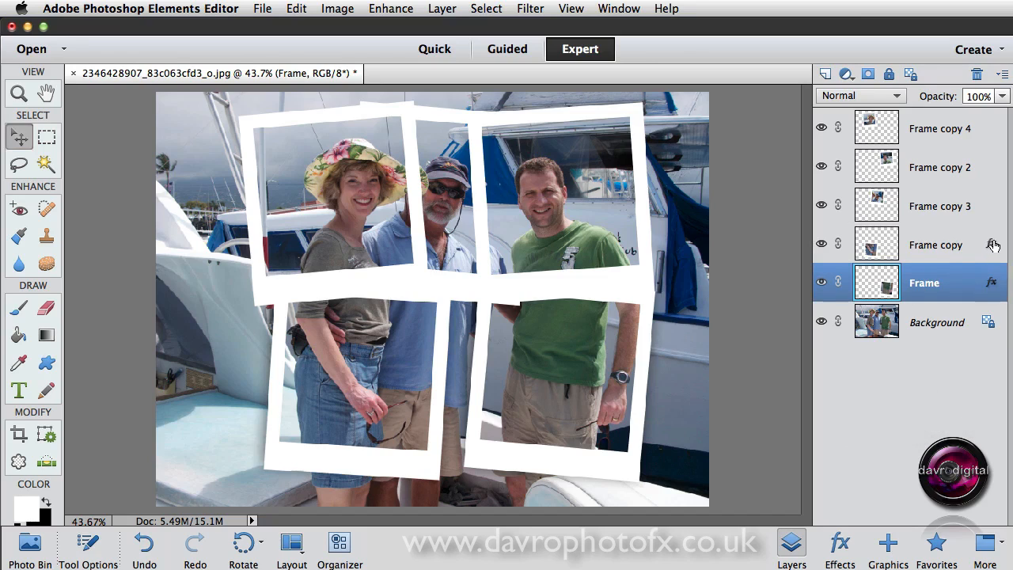
pyautogui.moveTo(995, 236); pyautogui.dragTo(993, 140)
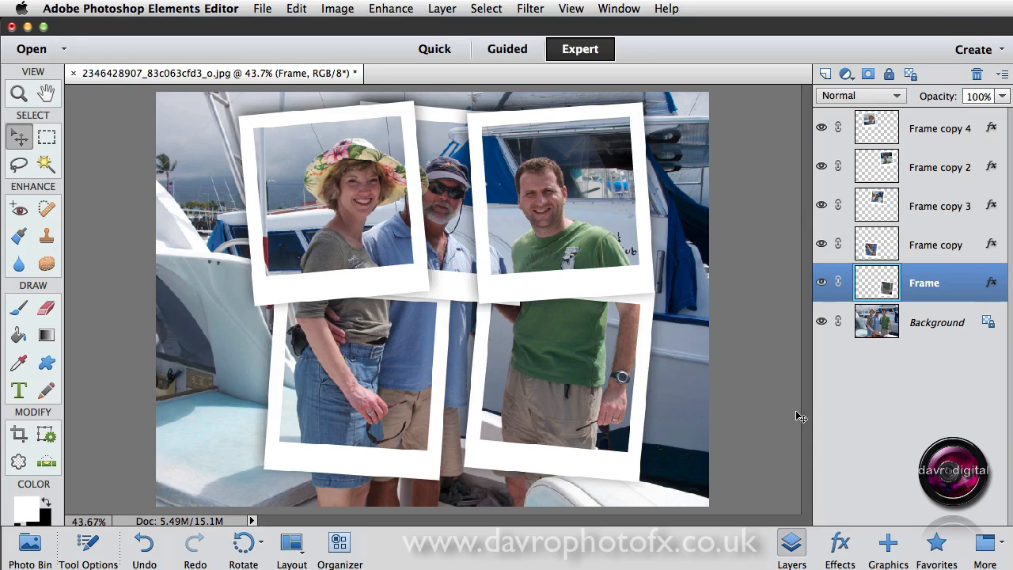
# - Add a white Solid Color fill layer directly above the Background and reduce its opacity to 83%
pyautogui.click(939, 331)
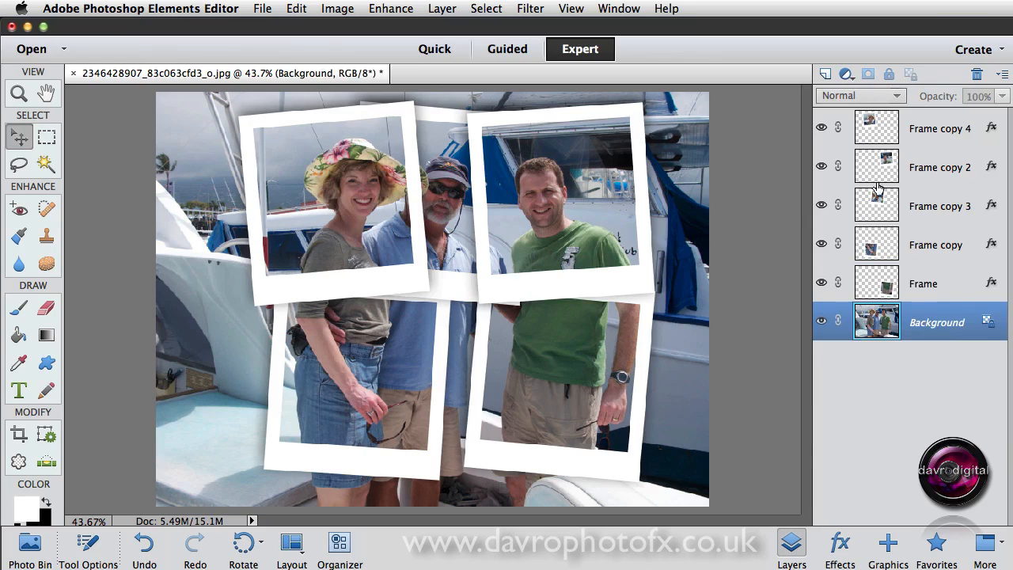
pyautogui.click(846, 74)
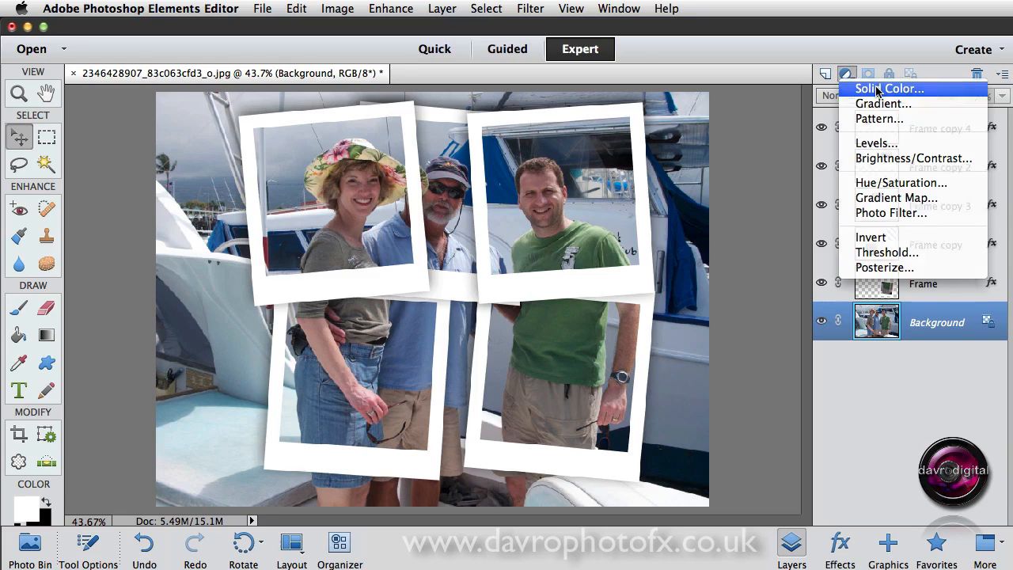
pyautogui.click(876, 92)
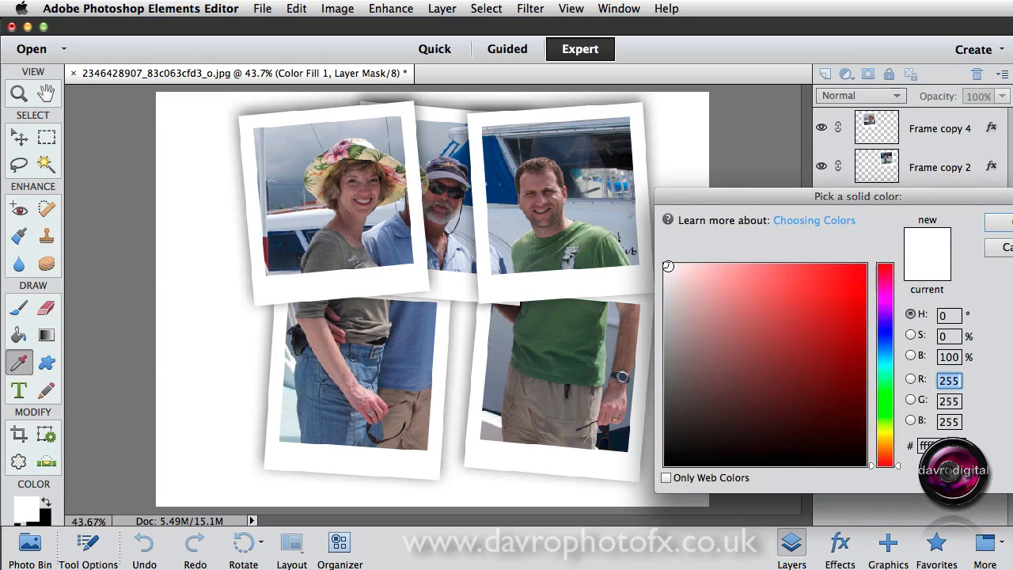
pyautogui.moveTo(667, 265); pyautogui.dragTo(665, 264)
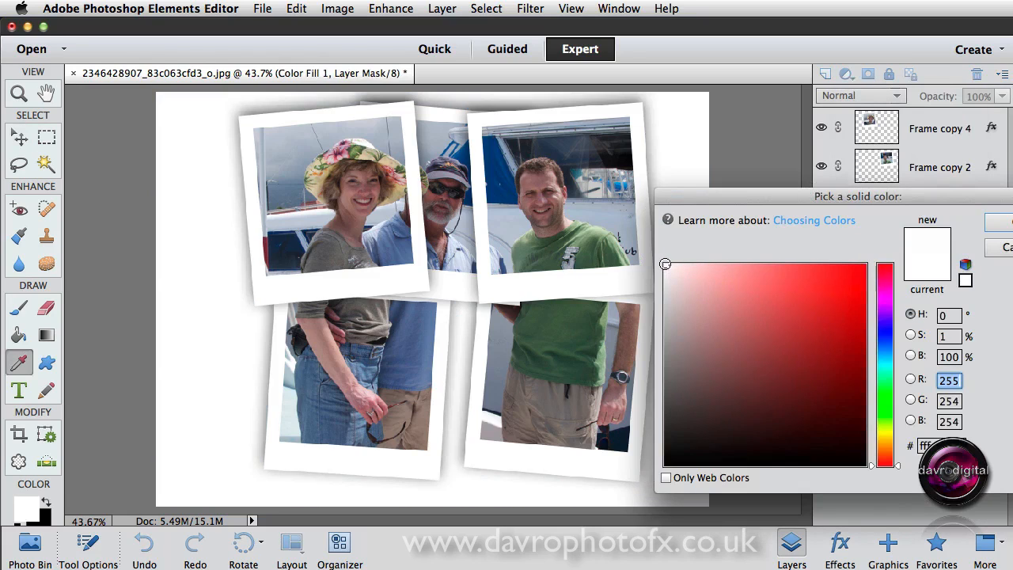
pyautogui.click(999, 215)
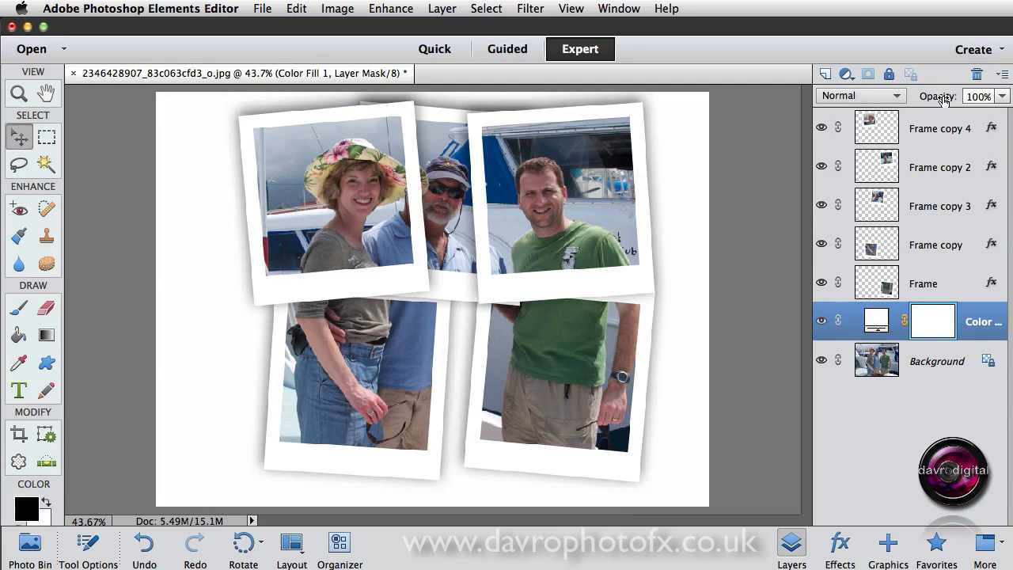
pyautogui.moveTo(941, 99); pyautogui.dragTo(929, 102)
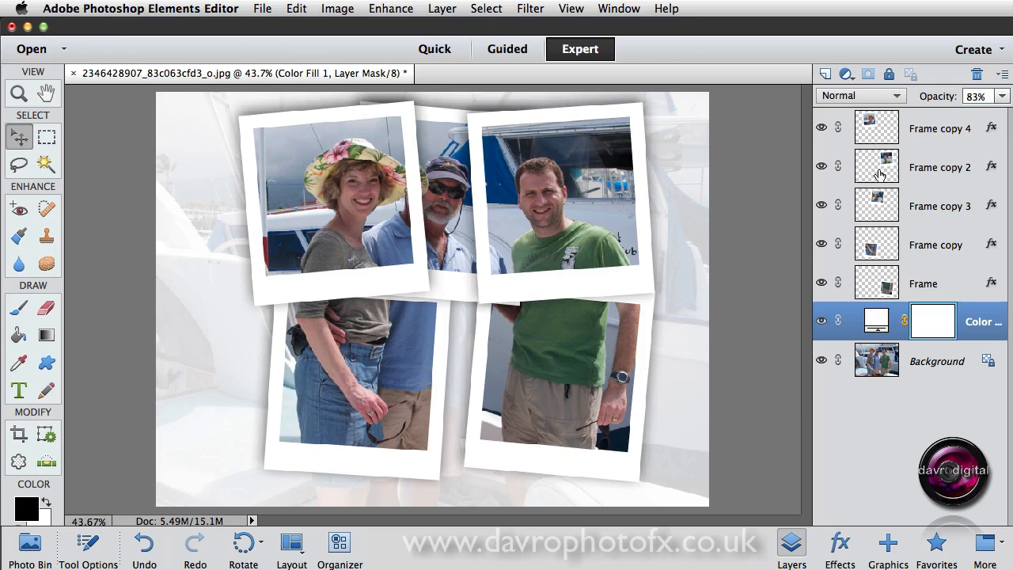
# - Spread the two upper frames slightly apart and move the two lower frames slightly closer together
pyautogui.moveTo(350, 279); pyautogui.dragTo(334, 278)
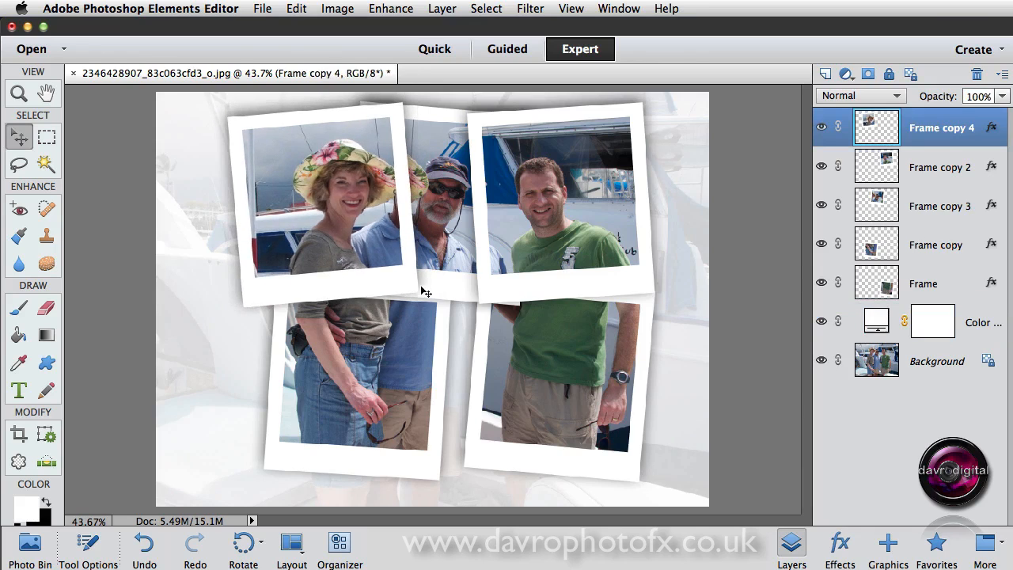
pyautogui.moveTo(398, 452); pyautogui.dragTo(410, 447)
pyautogui.moveTo(518, 459); pyautogui.dragTo(508, 450)
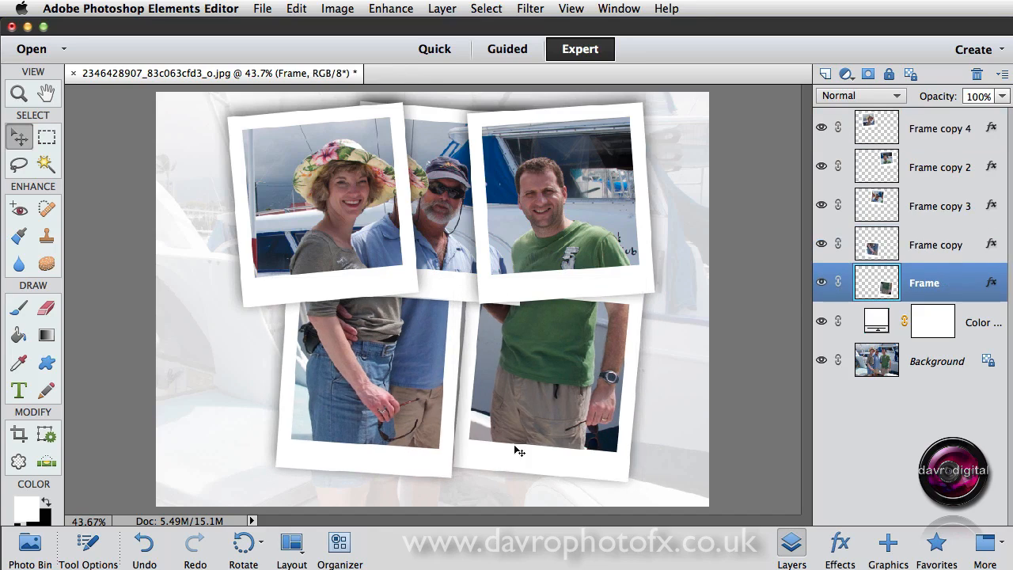
pyautogui.click(641, 262)
pyautogui.moveTo(641, 263); pyautogui.dragTo(644, 259)
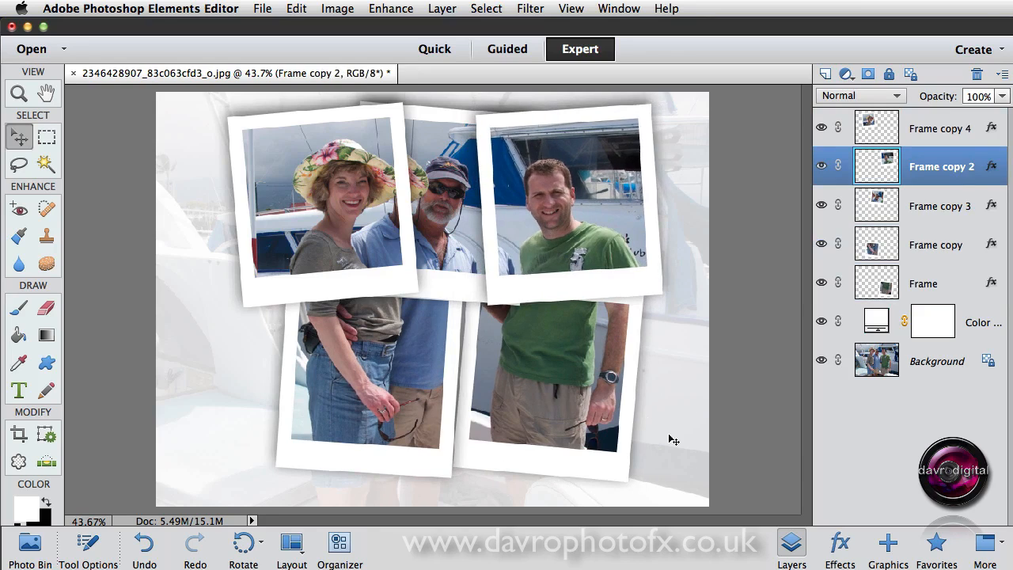